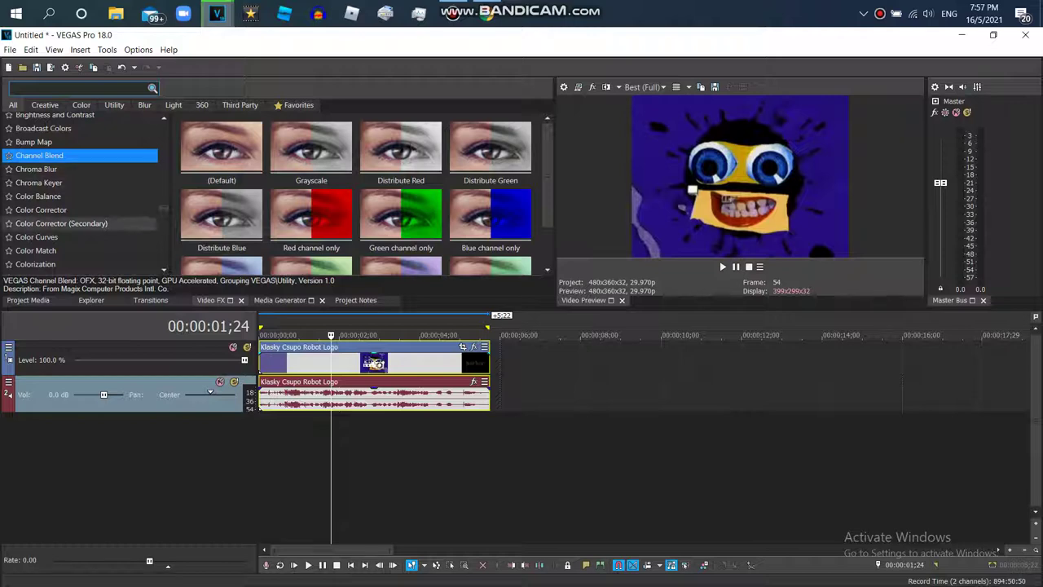
- Apply the Channel Blend effect with the RGBA -> BGRA preset to the Klasky Csupo Robot Logo video event
click(221, 266)
drag(221, 242, 367, 361)
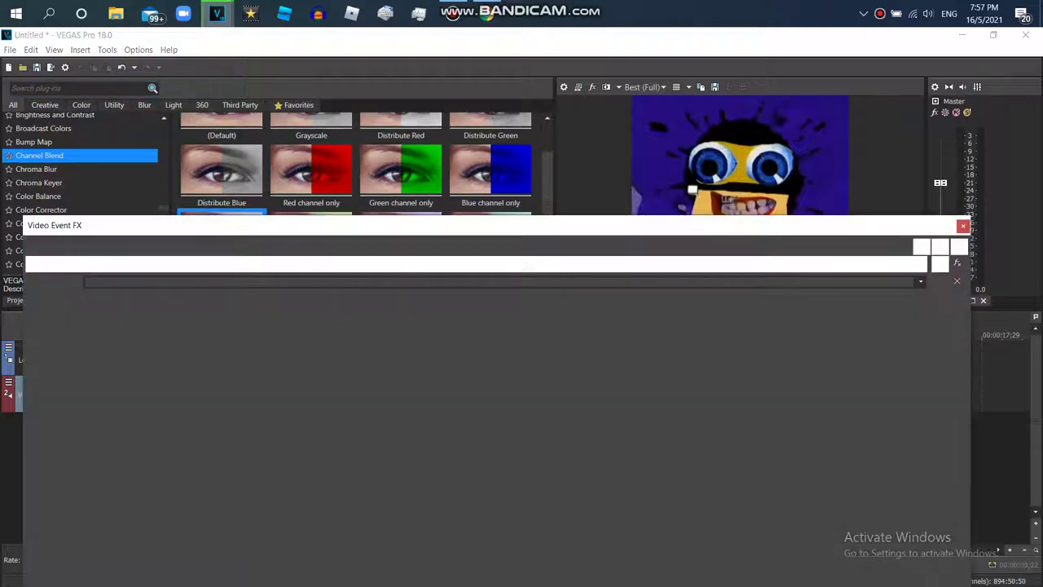
click(964, 225)
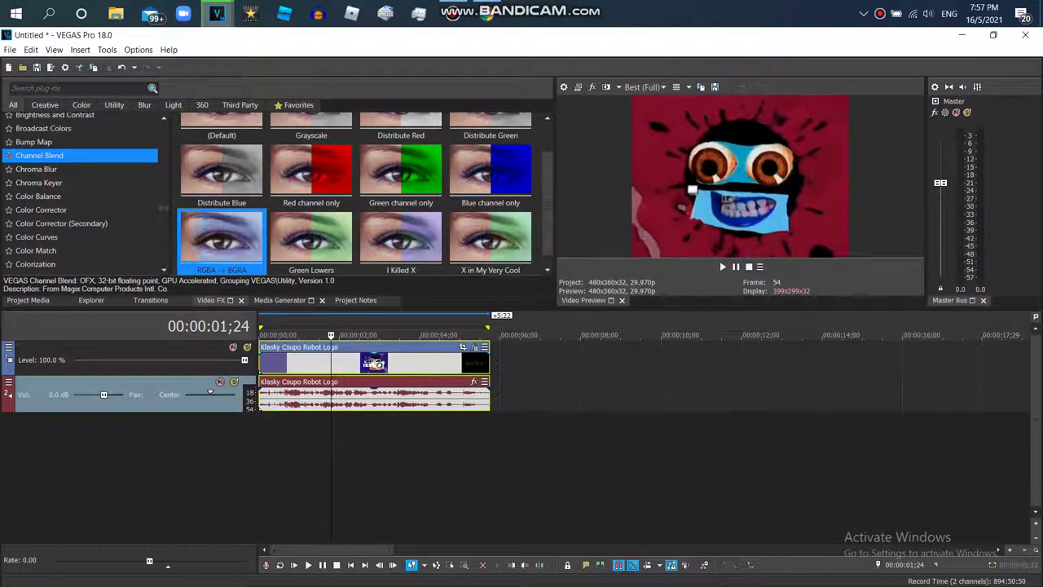
- Add the HSL Adjust effect with the Invert Color preset to the video event
scroll(162, 208, down, 7)
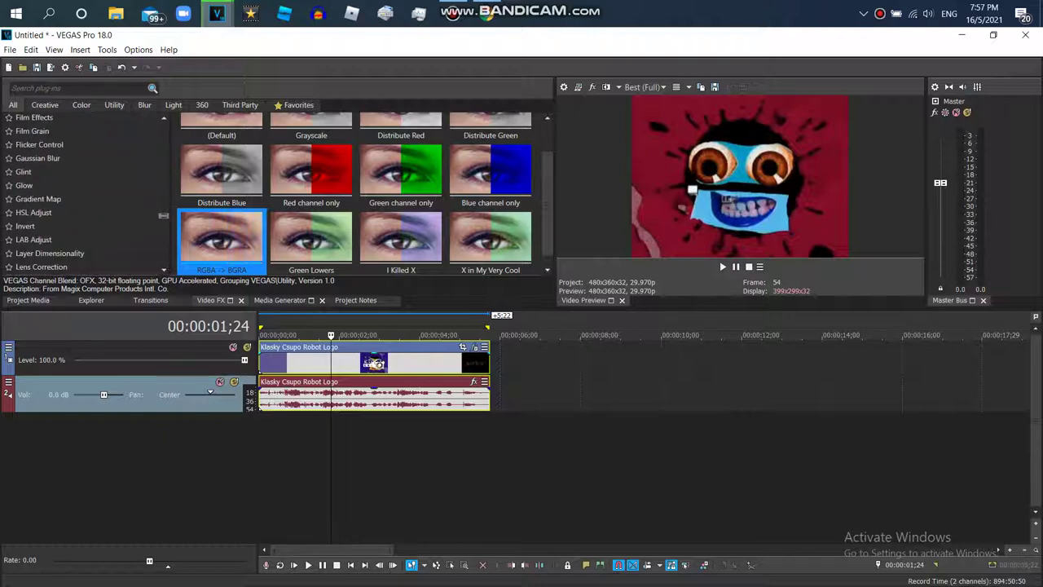
click(34, 213)
drag(548, 163, 547, 152)
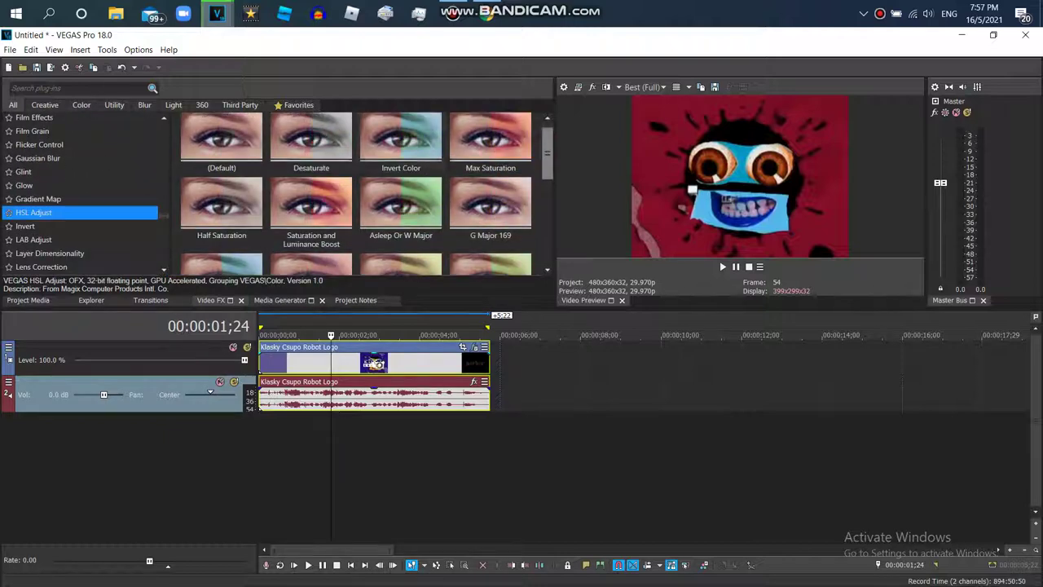
click(400, 147)
drag(400, 146, 373, 361)
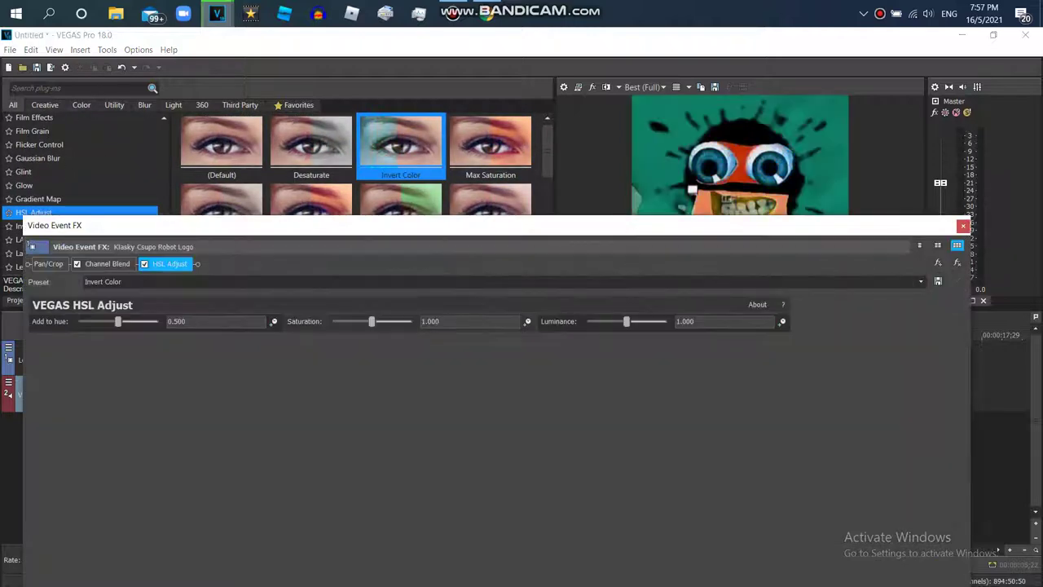
- Set HSL Adjust's Add to hue to 0.150 and move the effect ahead of Channel Blend in the chain
drag(115, 321, 90, 320)
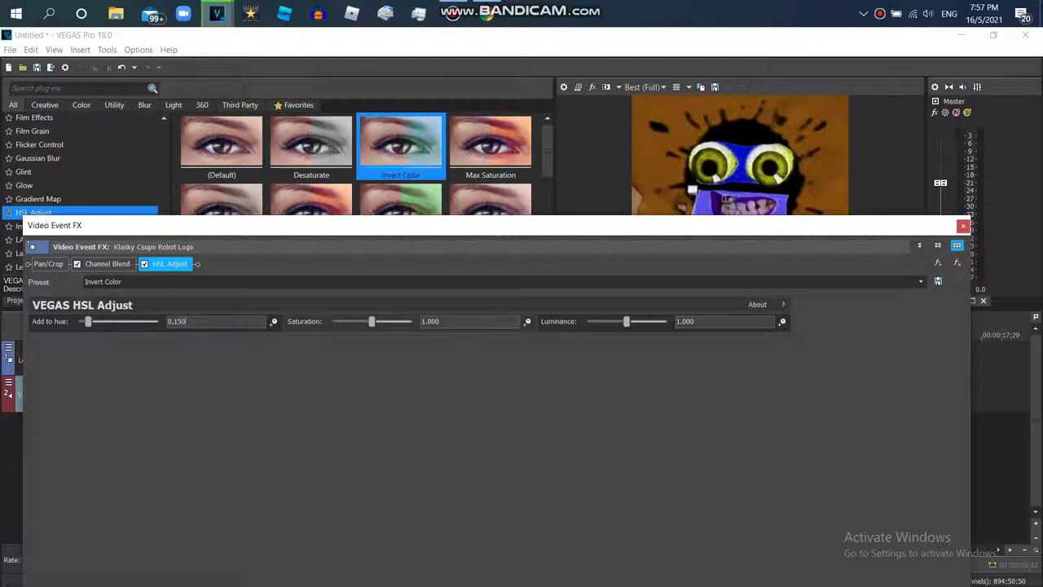
key(Return)
drag(43, 224, 65, 308)
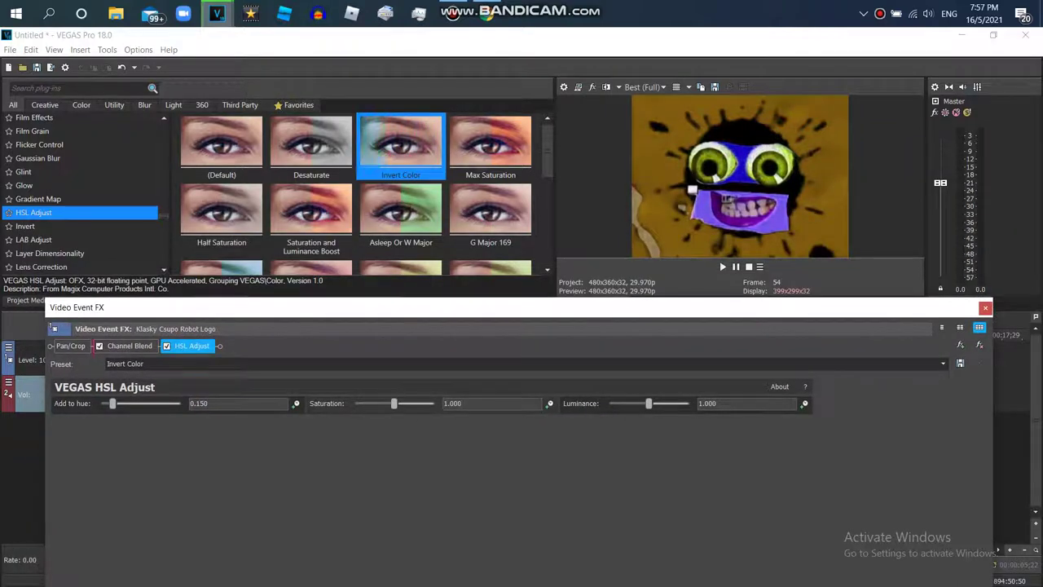
drag(192, 346, 114, 345)
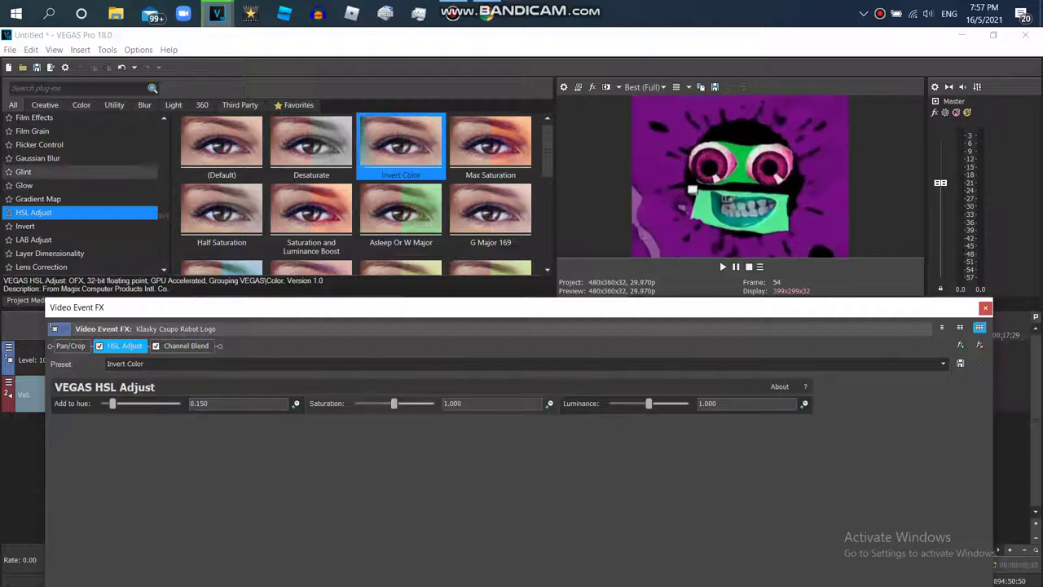
- Add the Pinch/Punch effect with the Maximum Punch preset to the end of the effect chain
drag(164, 216, 163, 224)
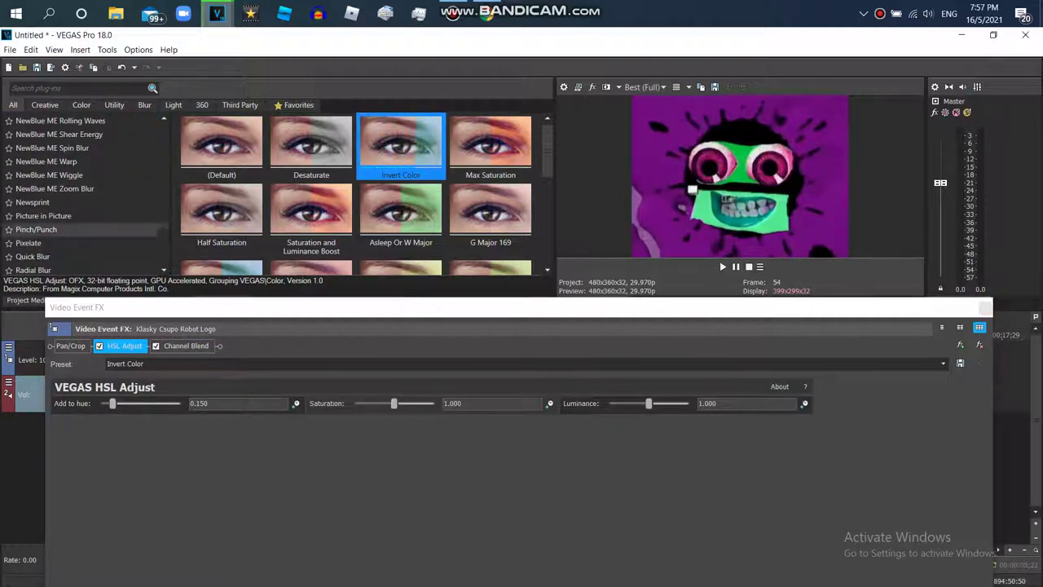
click(36, 230)
click(221, 145)
drag(222, 145, 215, 346)
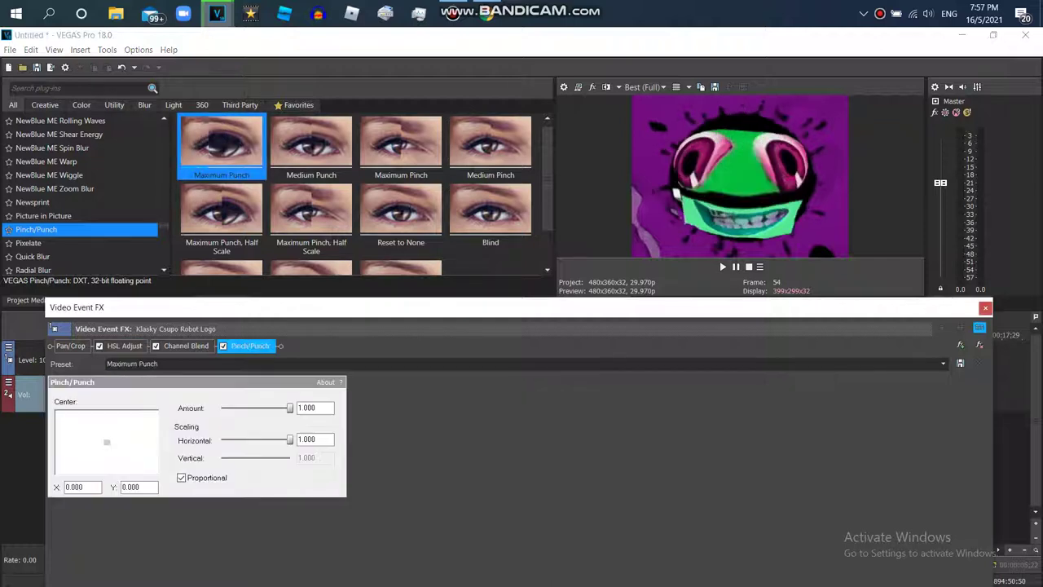
- Add the Mirror effect with the Reflect Right preset after Pinch/Punch
drag(163, 225, 163, 221)
click(29, 180)
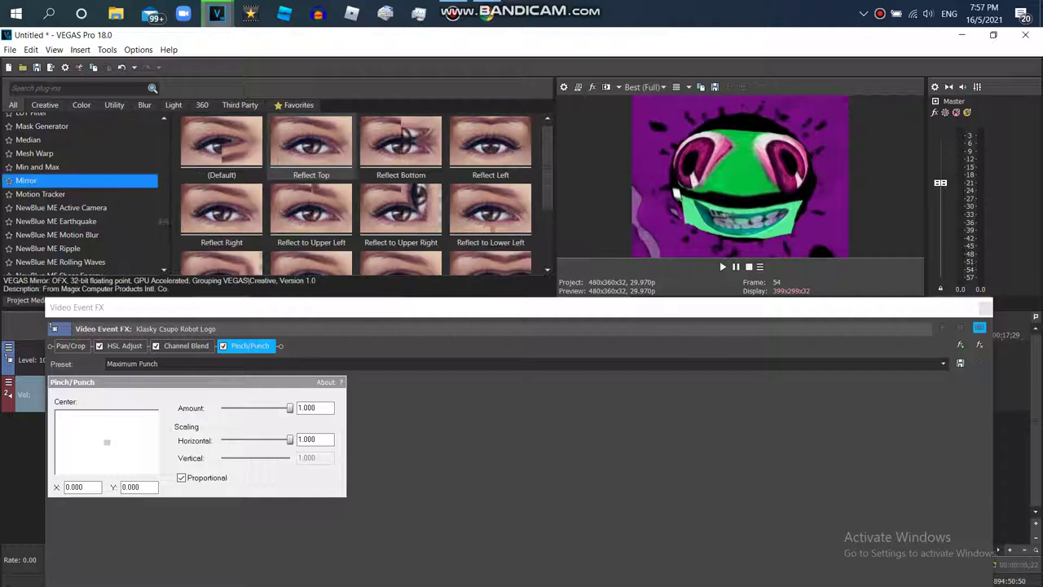
click(222, 211)
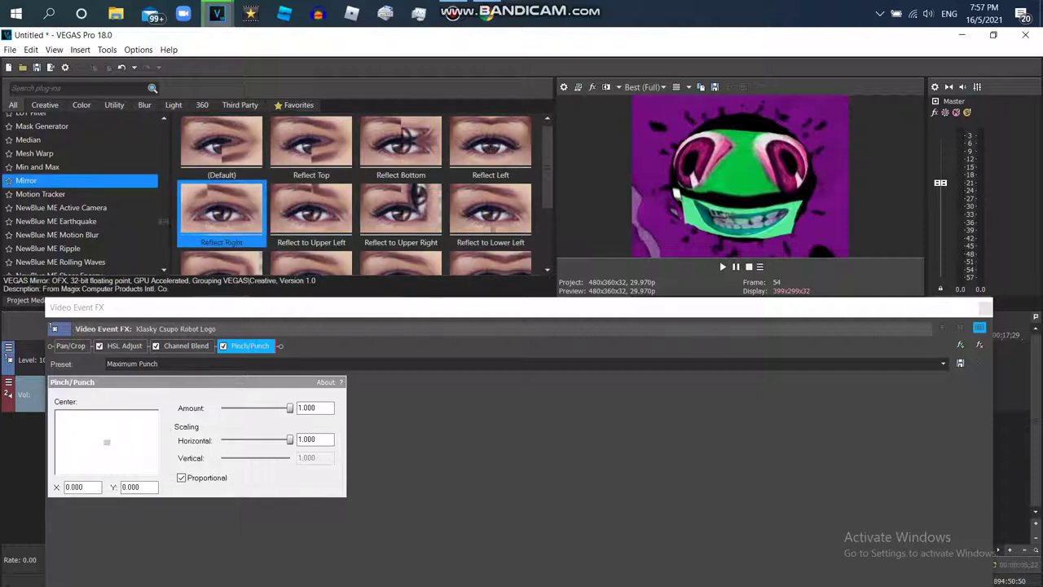
double_click(208, 213)
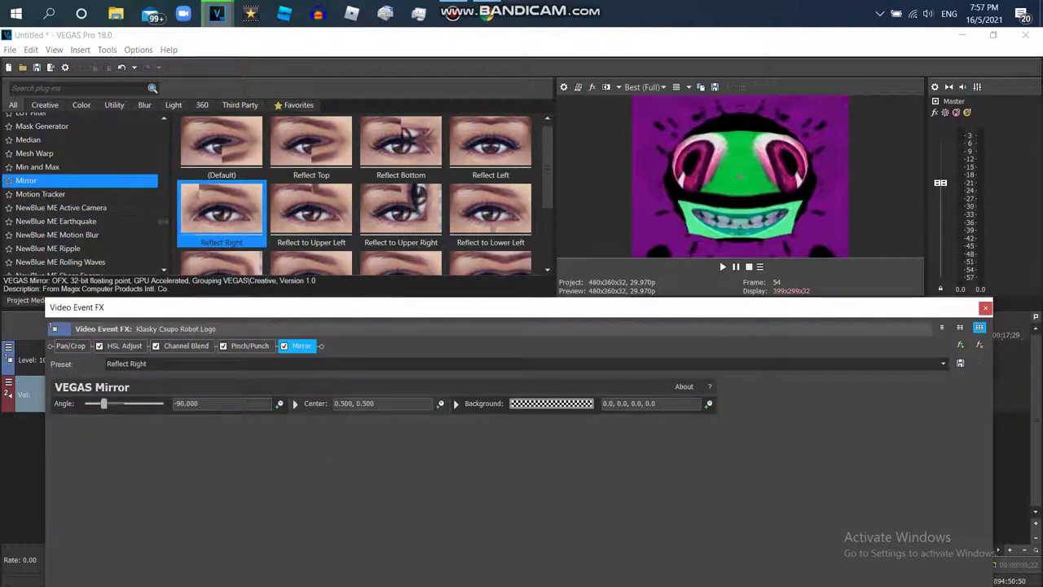
- Move Pan/Crop to the end of the effect chain, after Mirror
scroll(81, 196, down, 5)
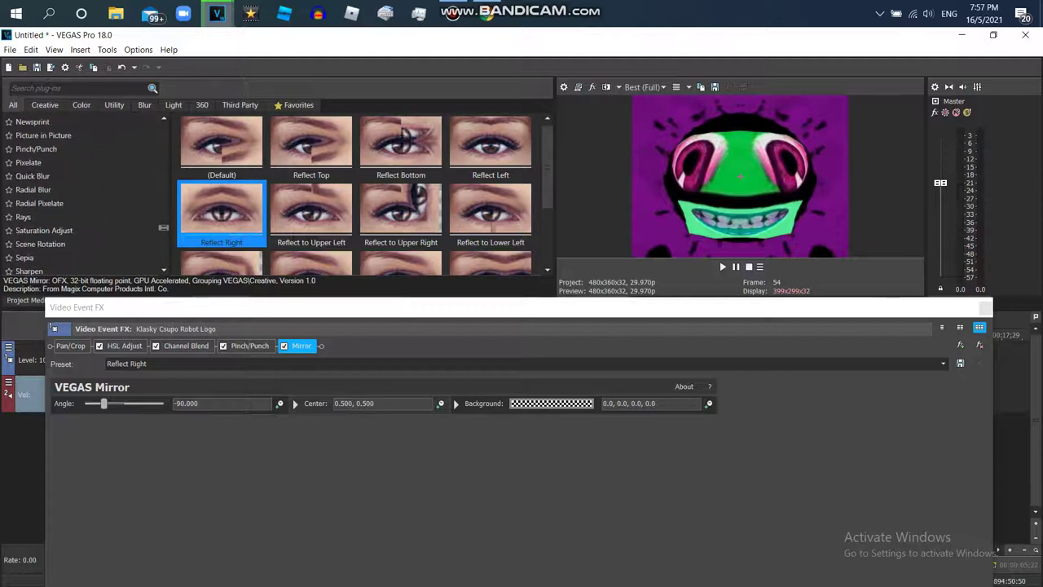
scroll(82, 196, up, 4)
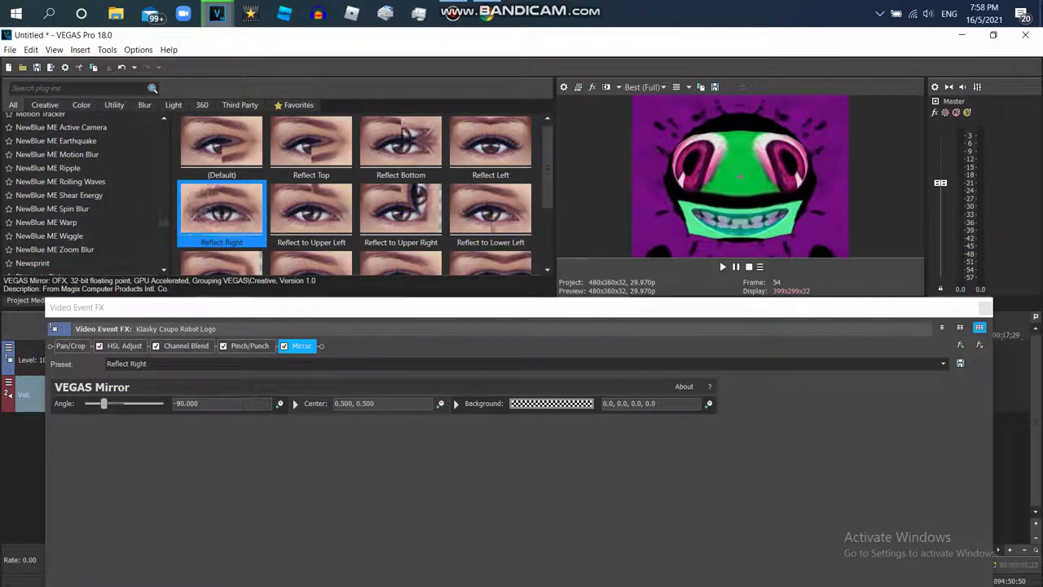
scroll(81, 196, up, 3)
scroll(82, 195, up, 1)
click(71, 346)
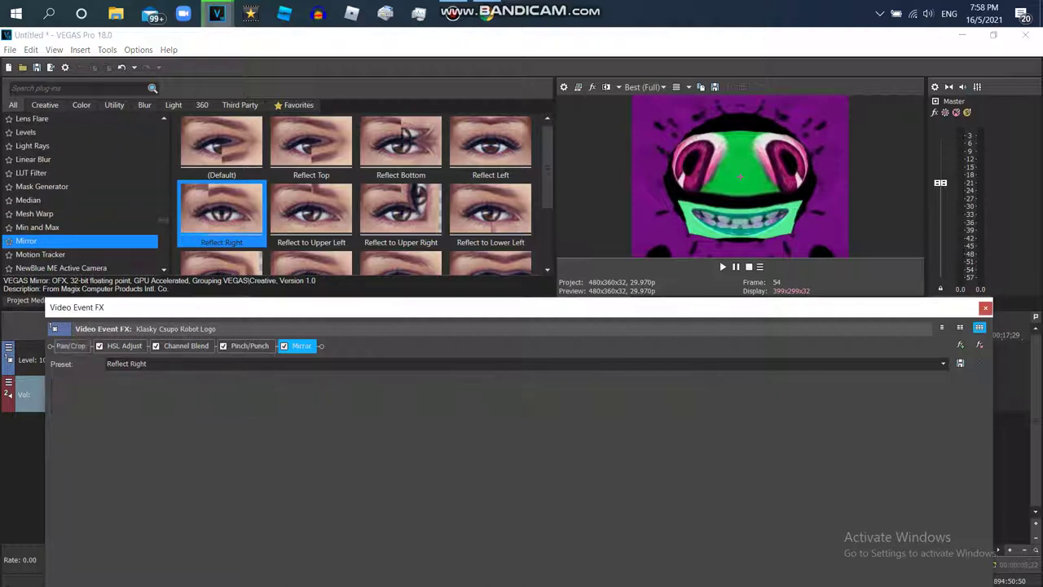
click(301, 346)
drag(71, 346, 314, 346)
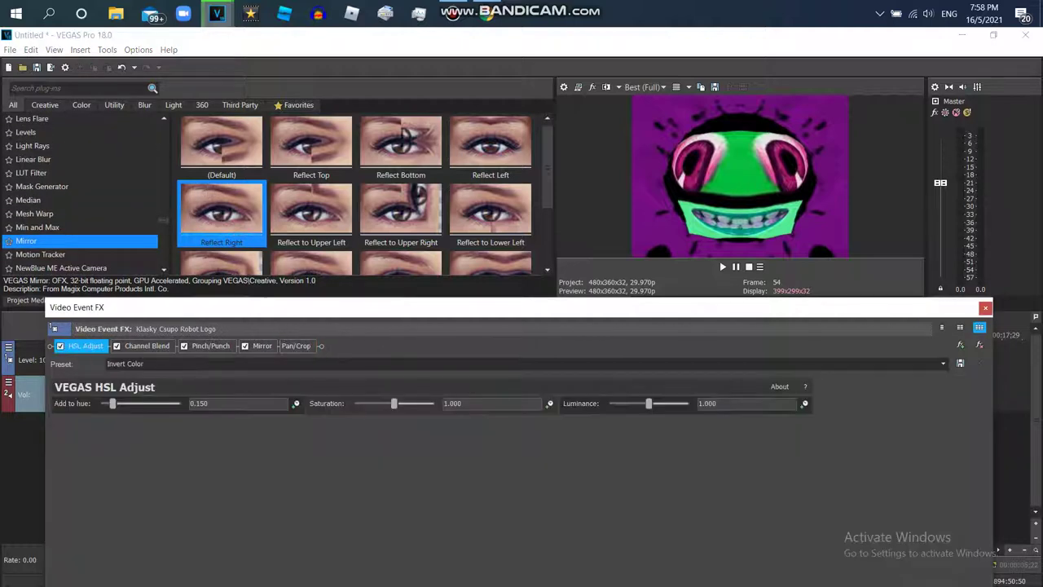
- Flip the video frame vertically in the Pan/Crop settings
click(296, 346)
right_click(659, 435)
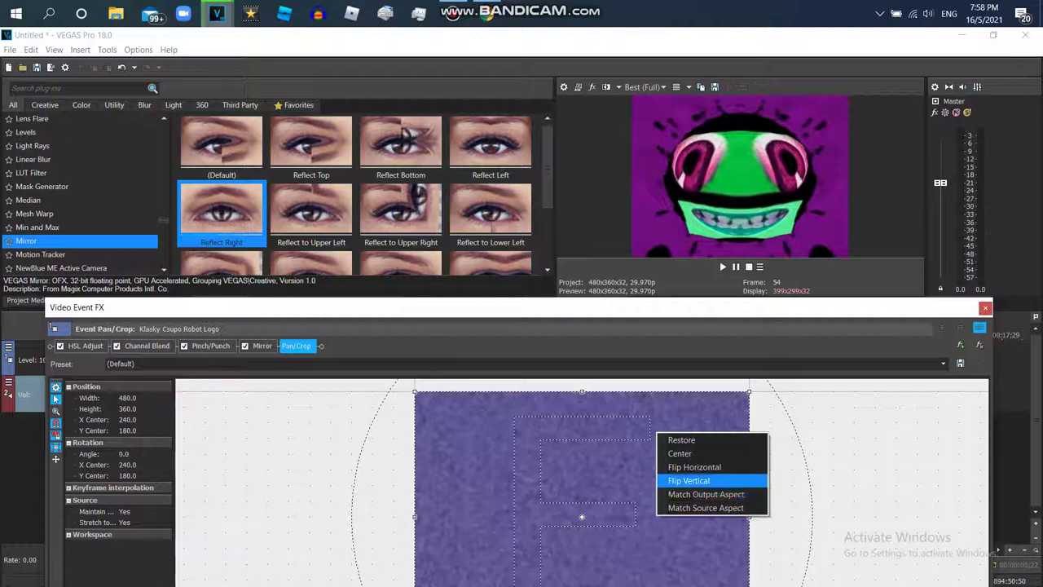
click(689, 481)
- Add the NewBlue ME Wiggle effect with the AVS Wave preset after Pan/Crop
click(163, 220)
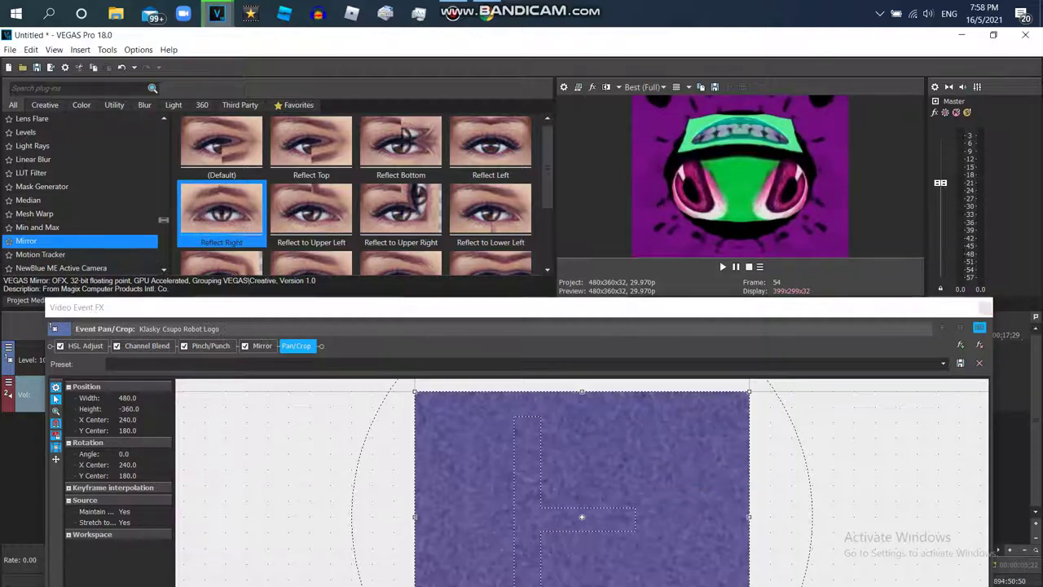
scroll(81, 196, down, 3)
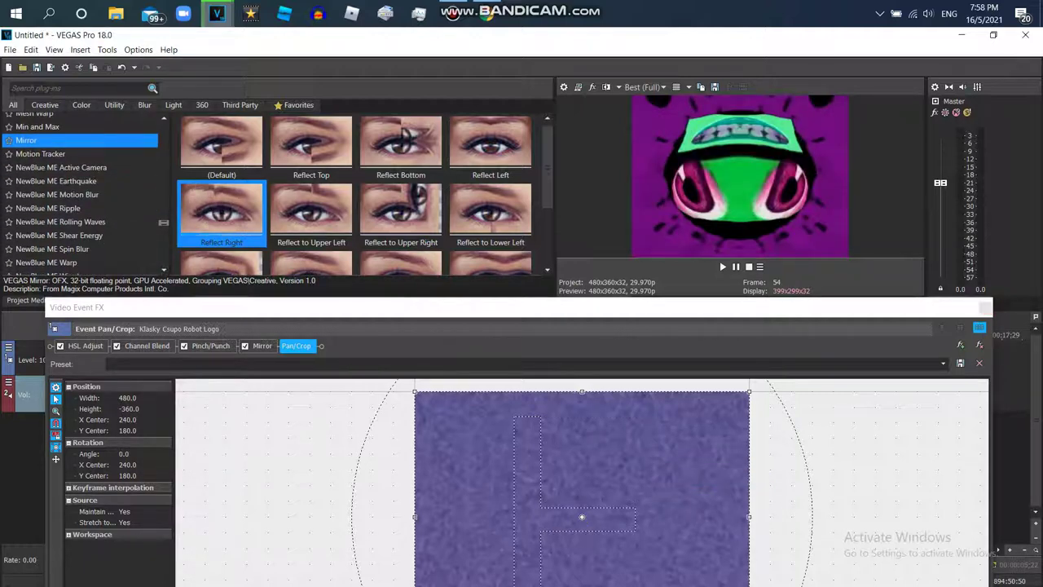
scroll(81, 187, down, 2)
click(82, 182)
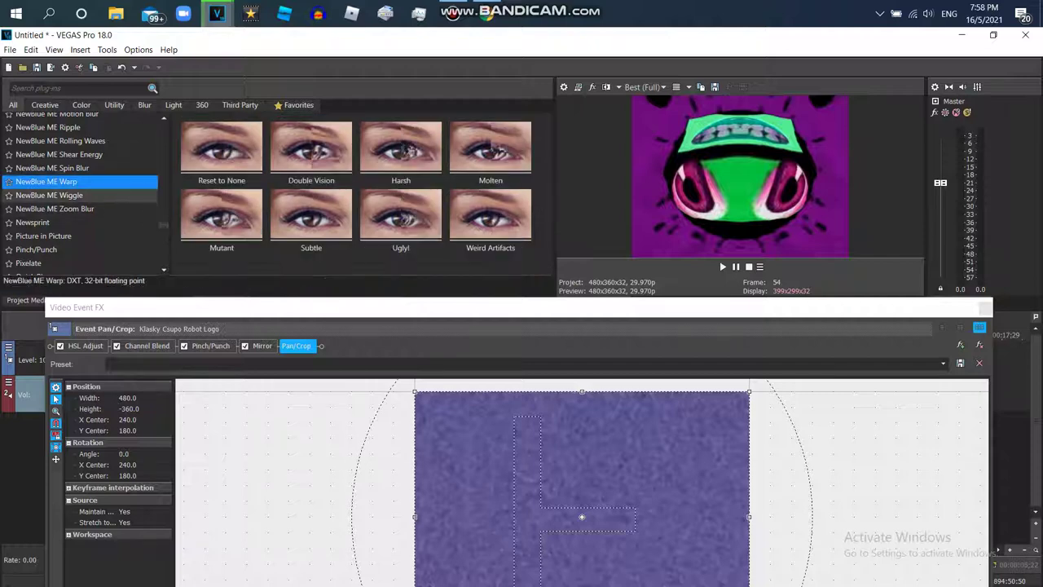
click(82, 196)
scroll(363, 193, down, 5)
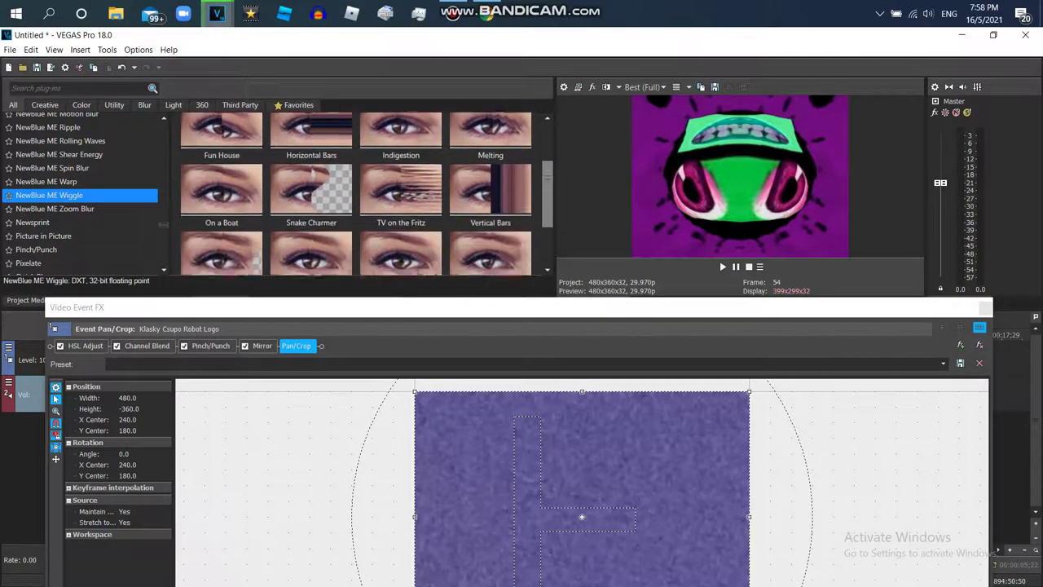
double_click(399, 183)
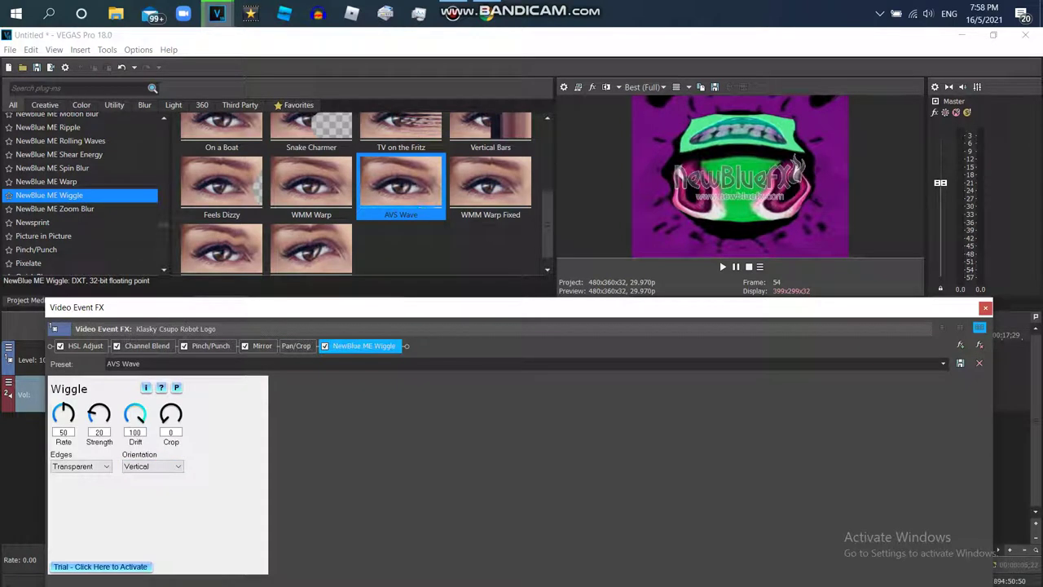
- Display the Dunaj Flip presets and dismiss the NewBlueFX promotions window
drag(163, 224, 163, 213)
click(32, 150)
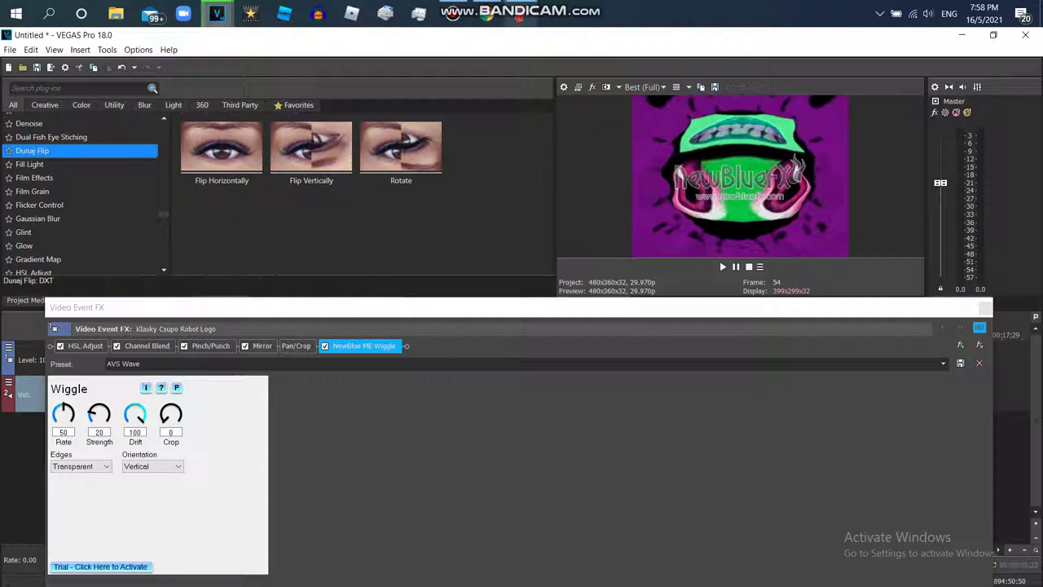
click(674, 201)
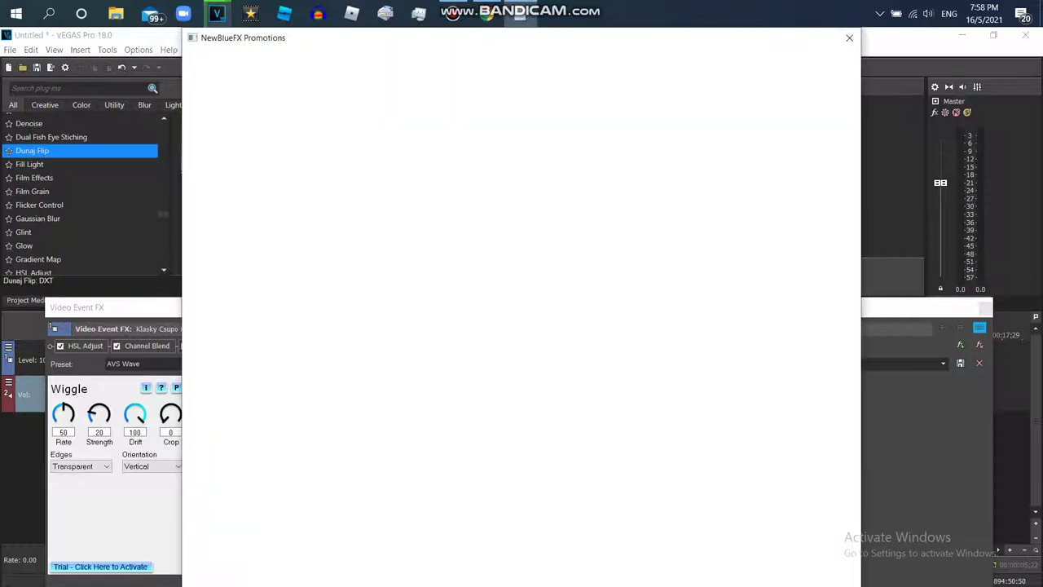
click(848, 39)
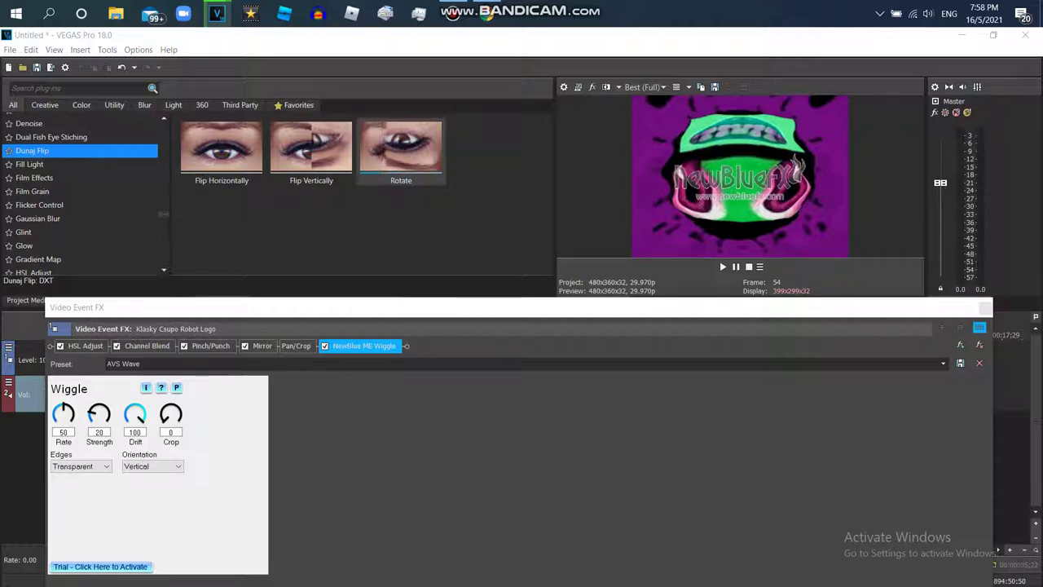
- Flip the video frame horizontally in the Pan/Crop settings
click(296, 345)
right_click(553, 427)
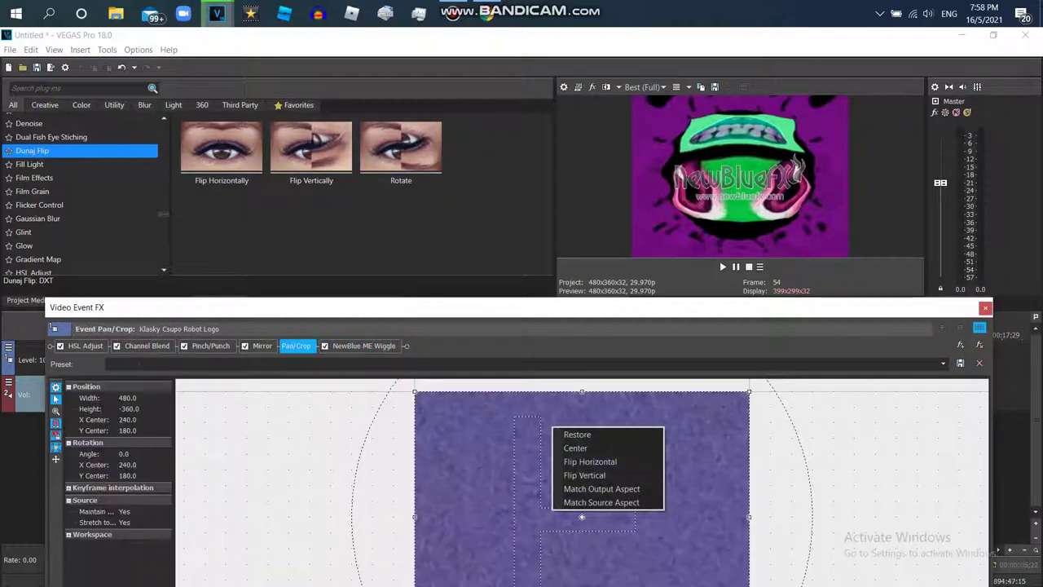
click(589, 461)
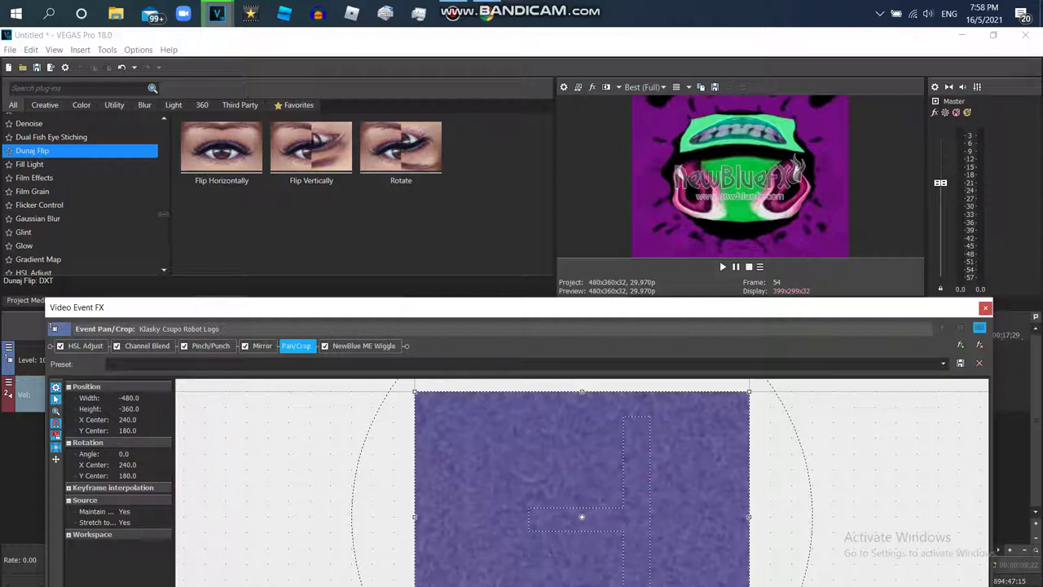
- Add the Dunaj Flip effect with the Rotate preset to the end of the chain, close the effects window and preview the clip
drag(401, 151, 432, 391)
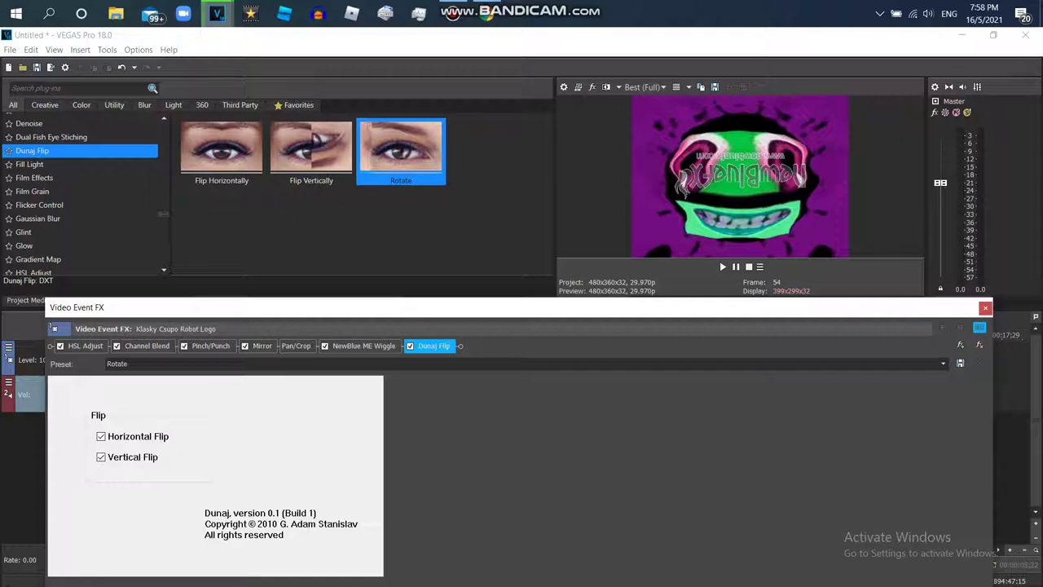
click(985, 308)
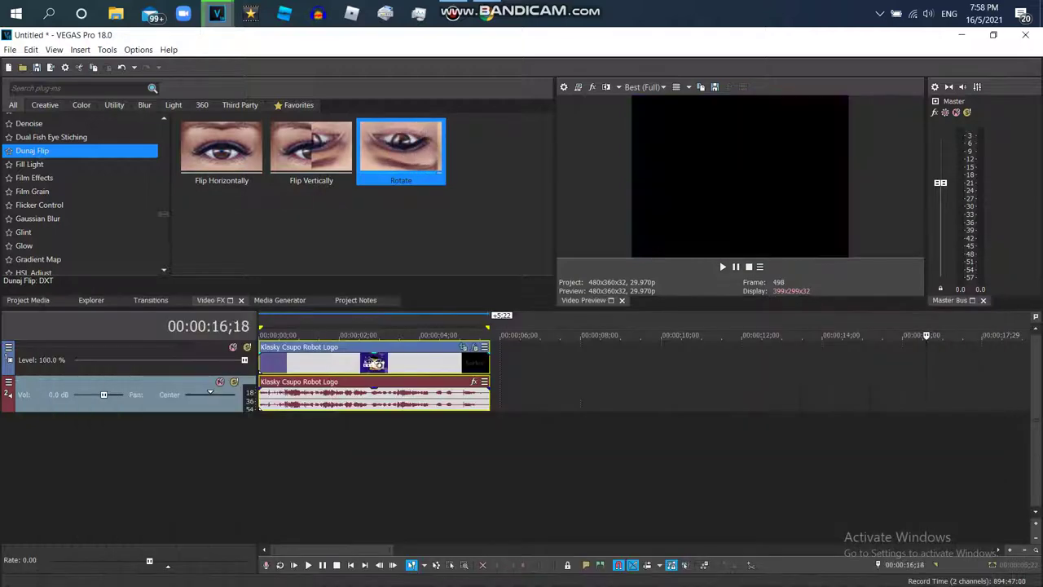
key(space)
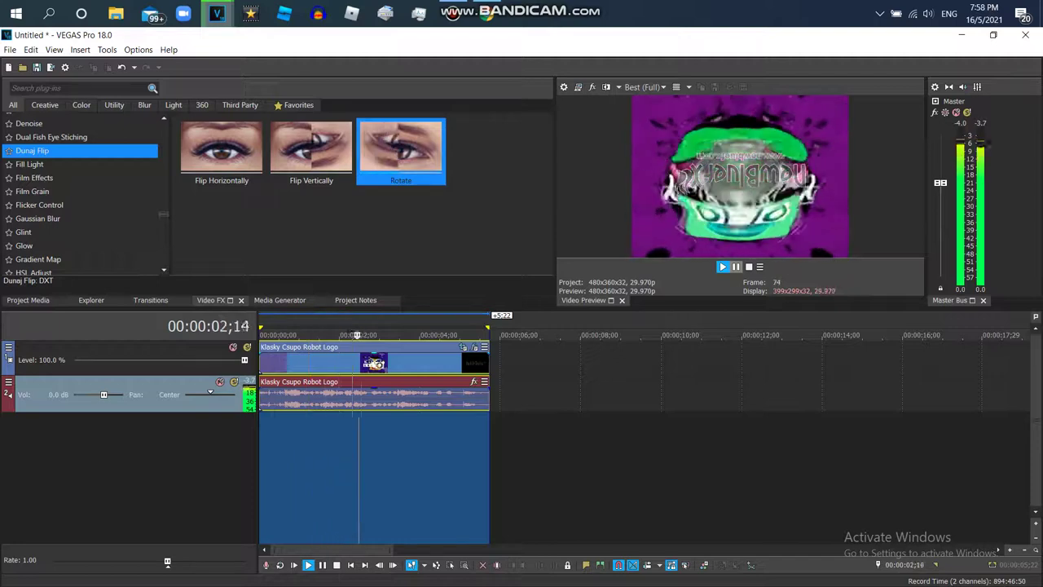
key(space)
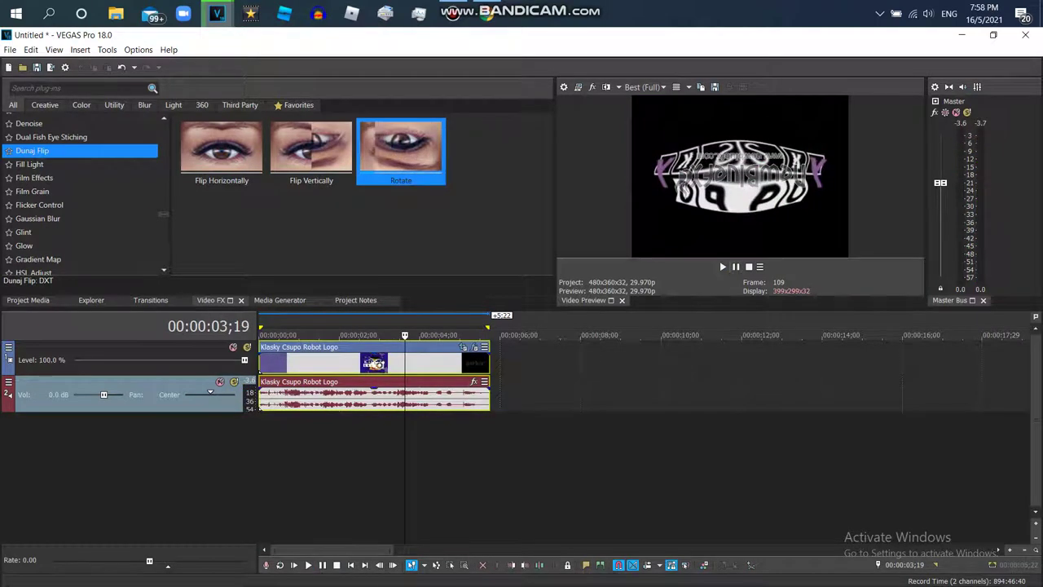
- Open the audio event's properties and set its time stretch method to élastique with the Pro stretch attributes
click(462, 358)
right_click(462, 359)
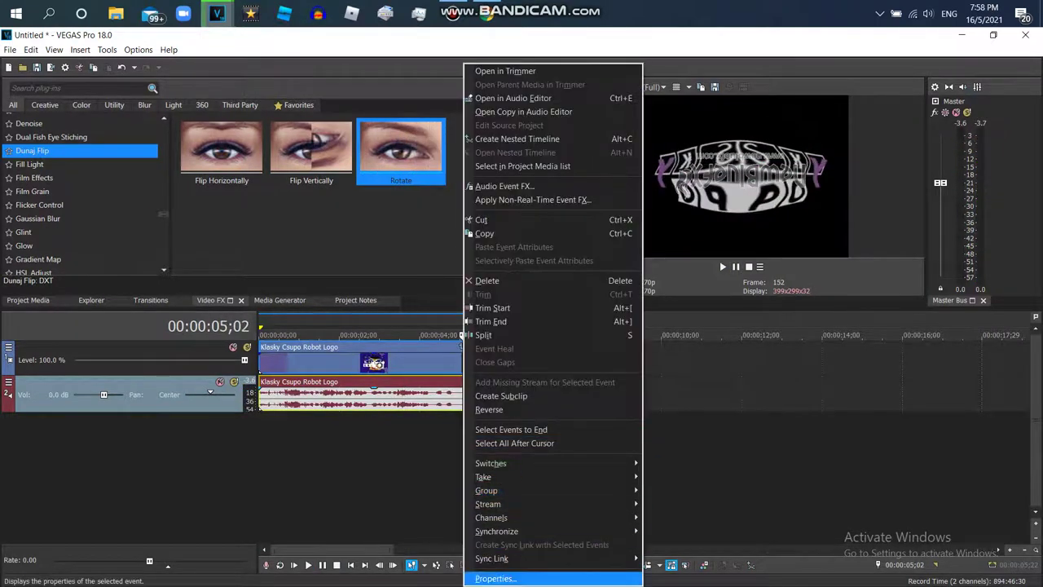
click(521, 578)
click(559, 254)
click(558, 266)
click(558, 273)
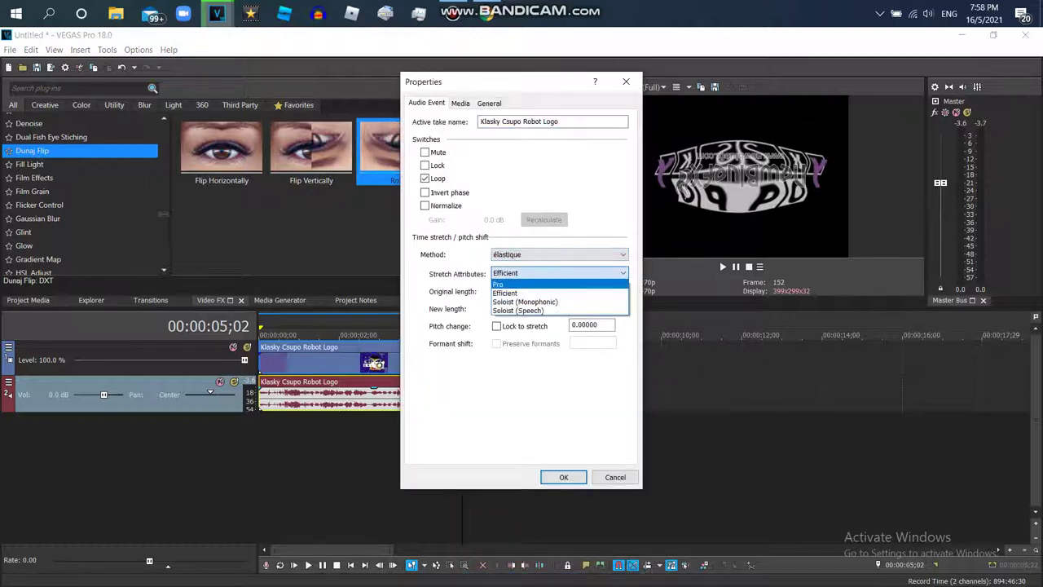
click(559, 289)
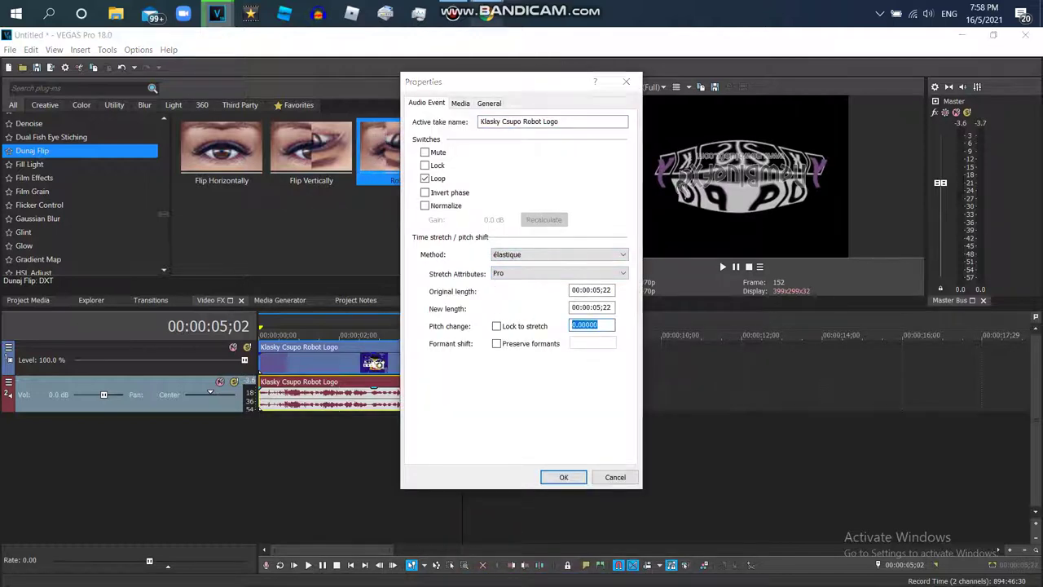
- Switch to Chrome, open YouTube in a new tab and search for "g major 677"
key(alt+Tab)
key(ctrl+t)
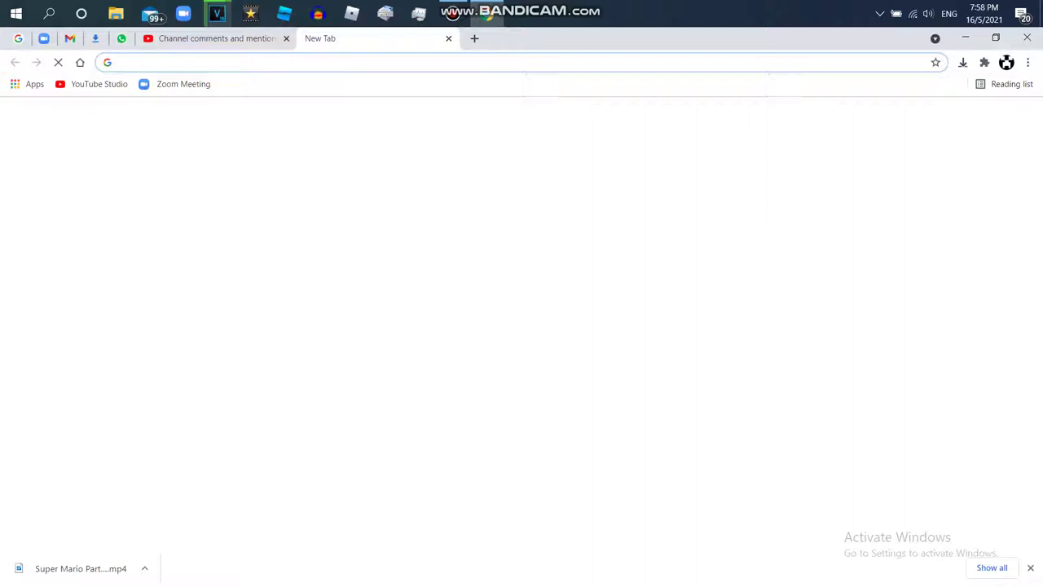
click(445, 371)
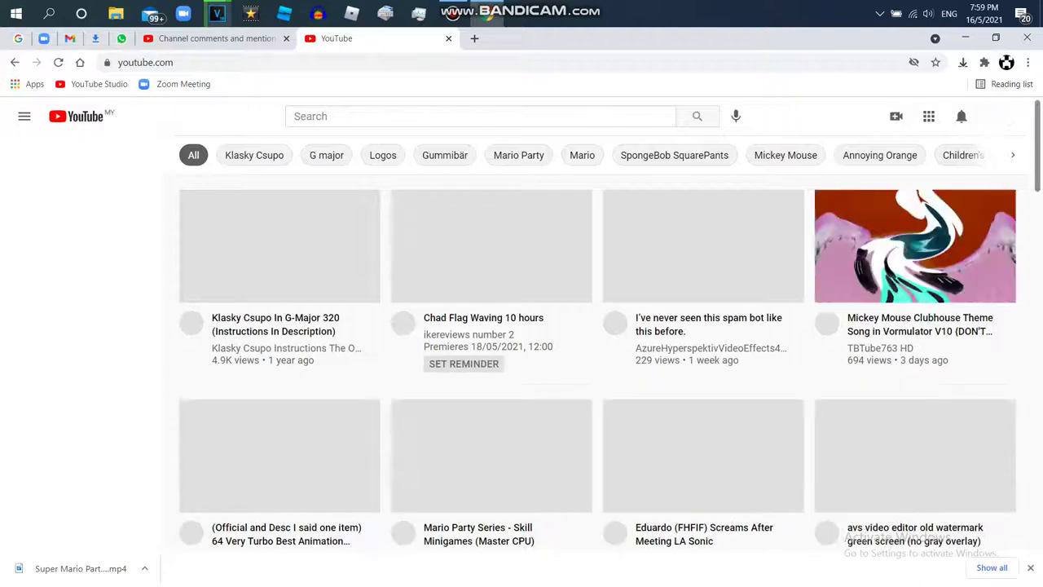
text(g major )
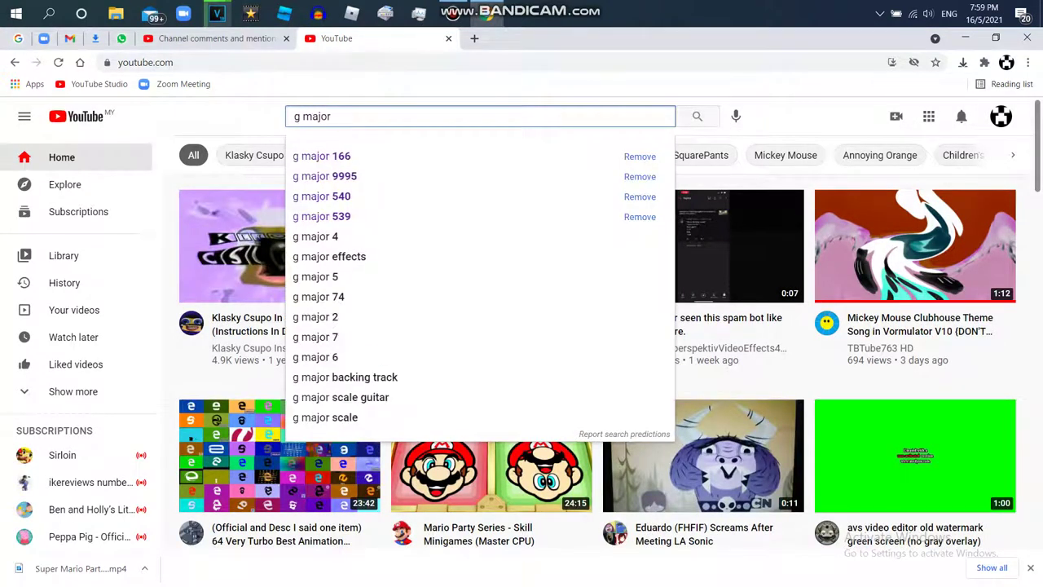
text(677)
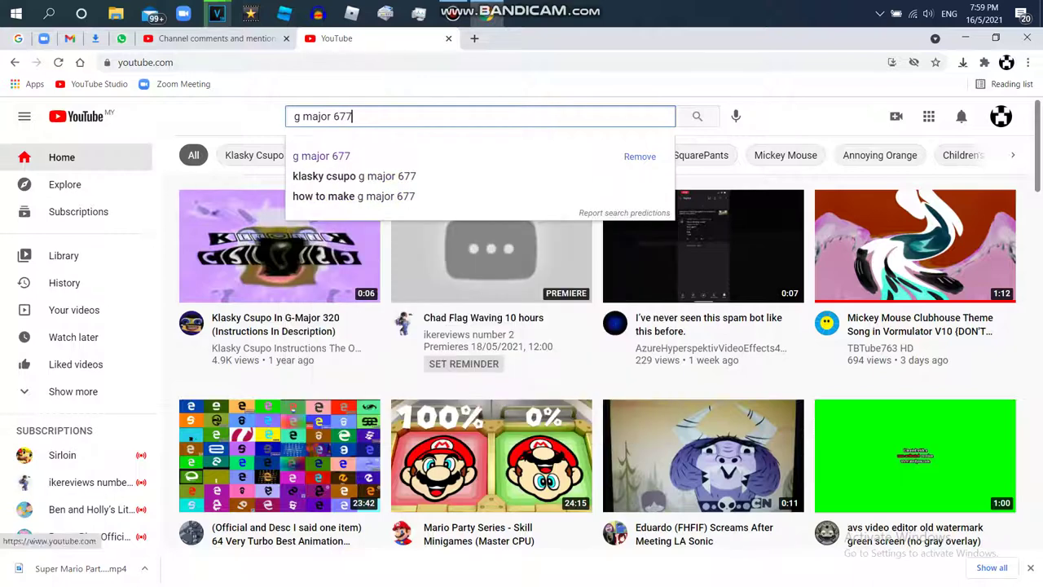
key(Return)
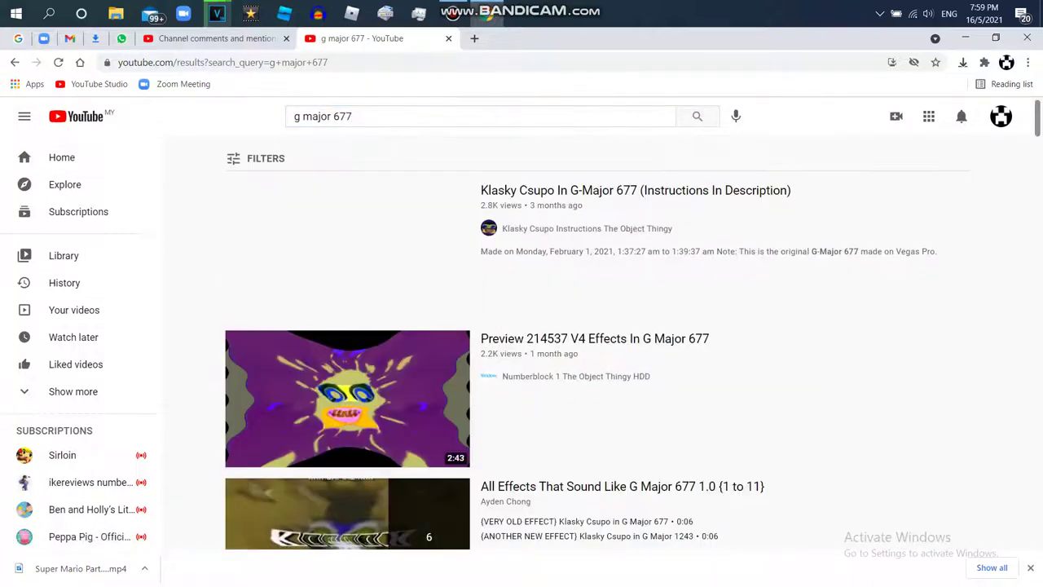
- Open the video "Klasky Csupo In G-Major 677 (Instructions In Description)" and expand its description to read the list of pitch values
click(348, 251)
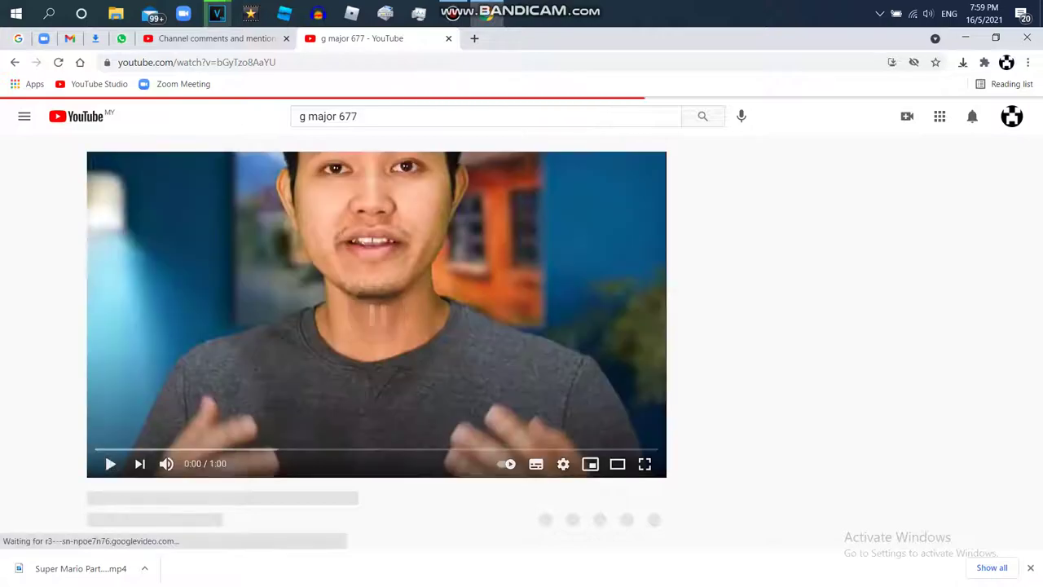
scroll(370, 326, down, 2)
scroll(370, 326, down, 4)
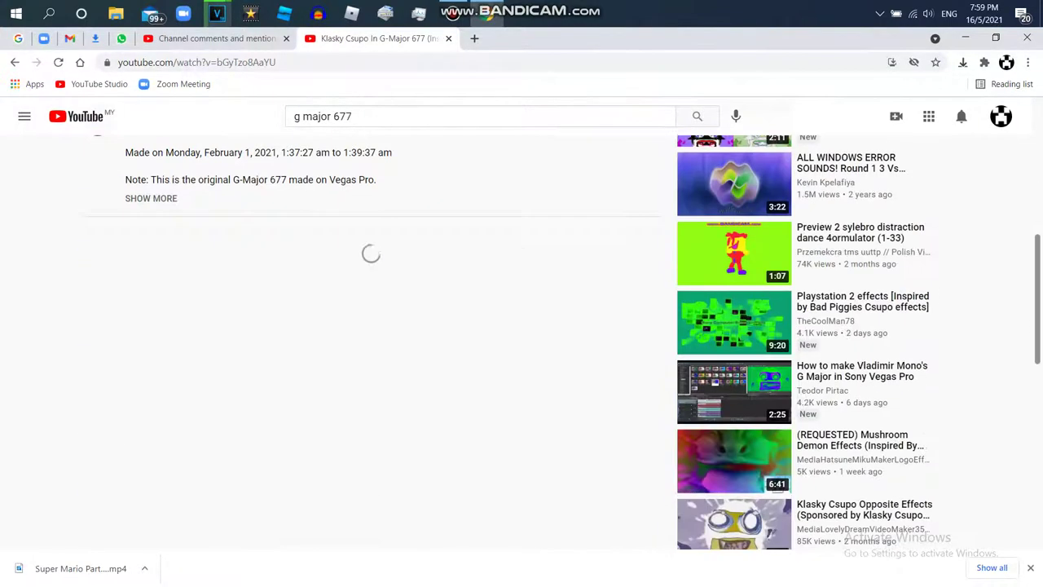
click(152, 198)
scroll(371, 326, down, 10)
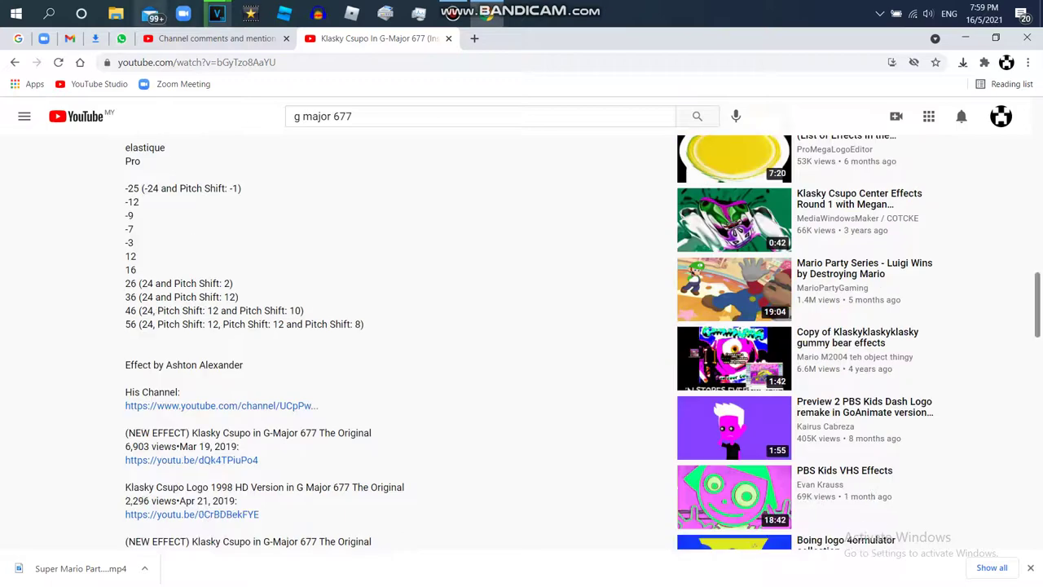
- Switch back to VEGAS Pro and set the audio event's pitch change to 24
mouse_move(217, 13)
click(289, 81)
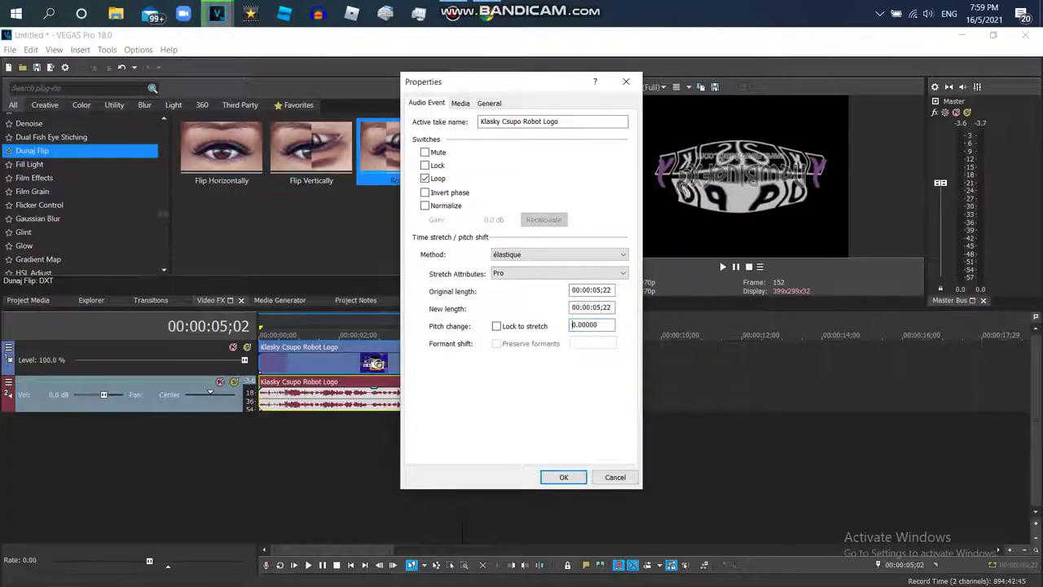
key(Return)
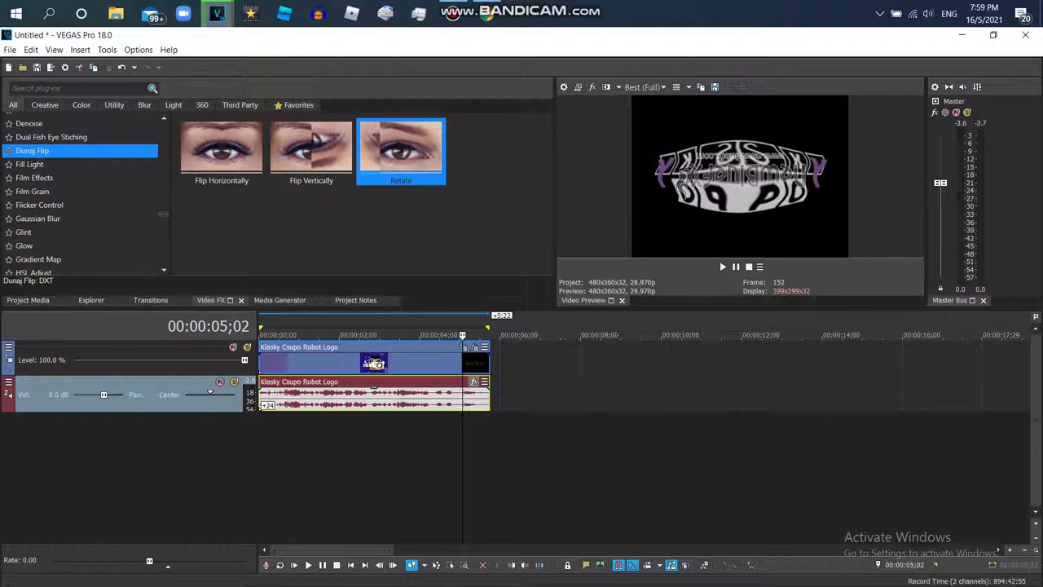
- Add the Pitch Shift plug-in to the audio event's effects chain
click(473, 383)
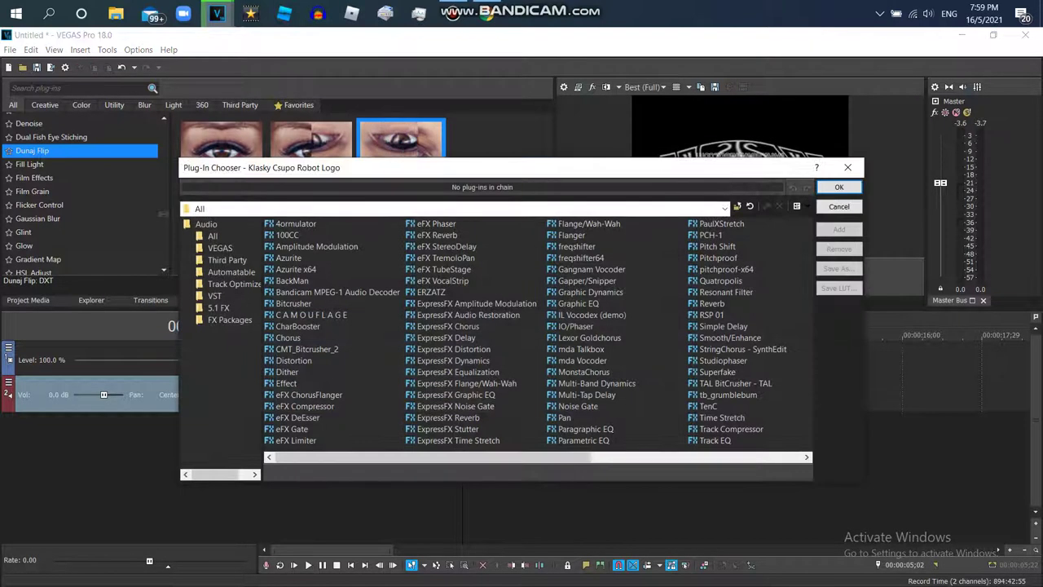
click(718, 257)
click(839, 229)
click(840, 248)
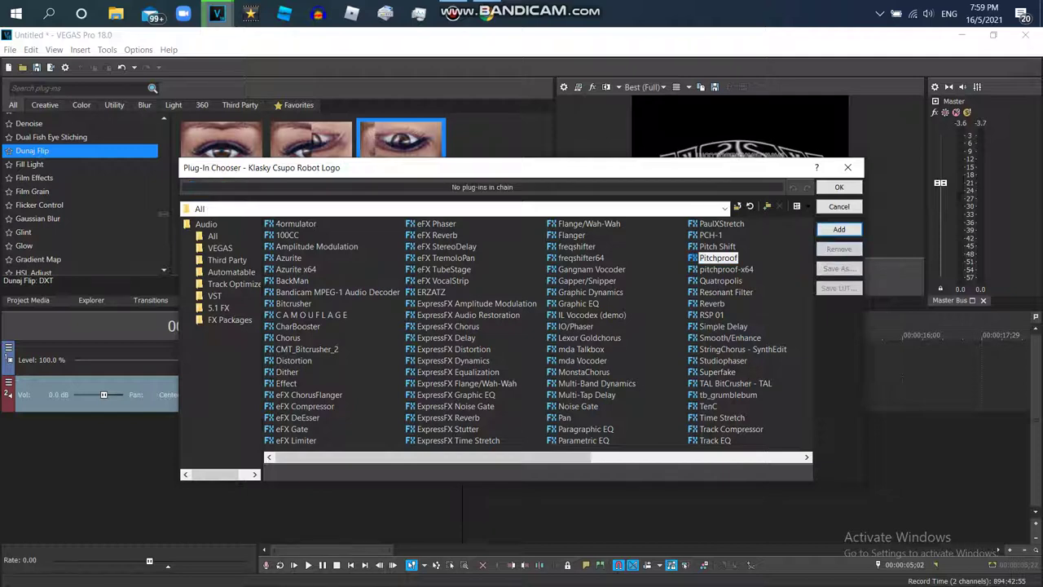
click(716, 246)
click(839, 228)
click(839, 188)
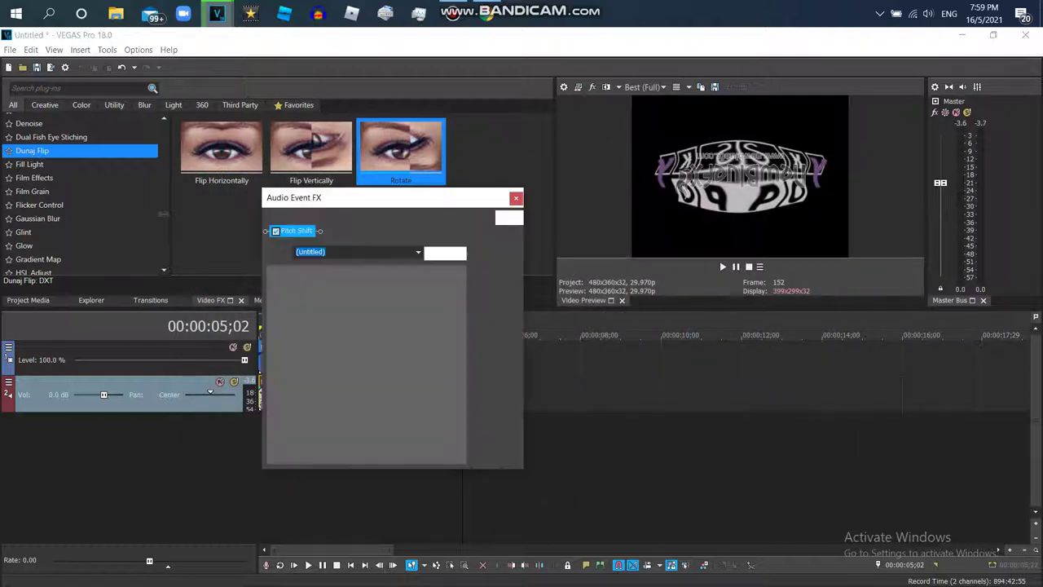
- Preserve duration in Pitch Shift with the mode A19. Drums (tiny echo), and shift the pitch by 1 semitone
click(275, 380)
click(377, 391)
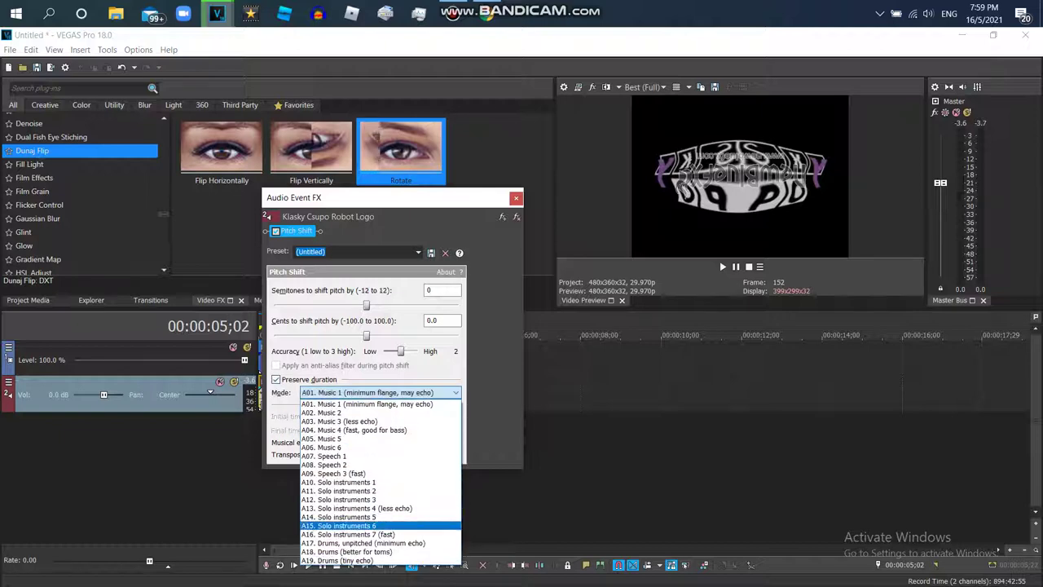
click(367, 559)
drag(367, 306, 381, 306)
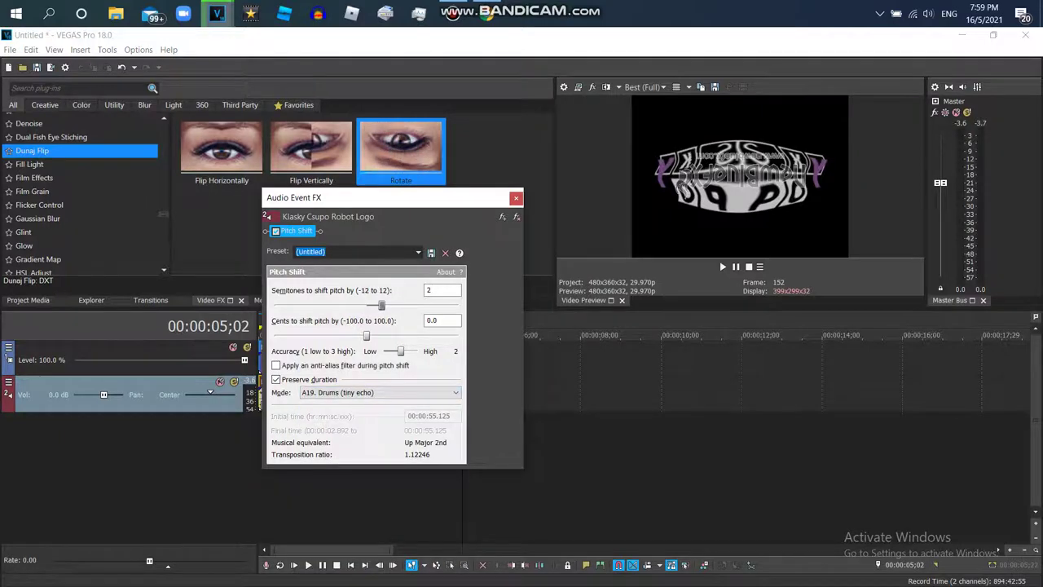
click(516, 198)
- Duplicate the audio track and remove the Pitch Shift effect from the copied event
right_click(563, 404)
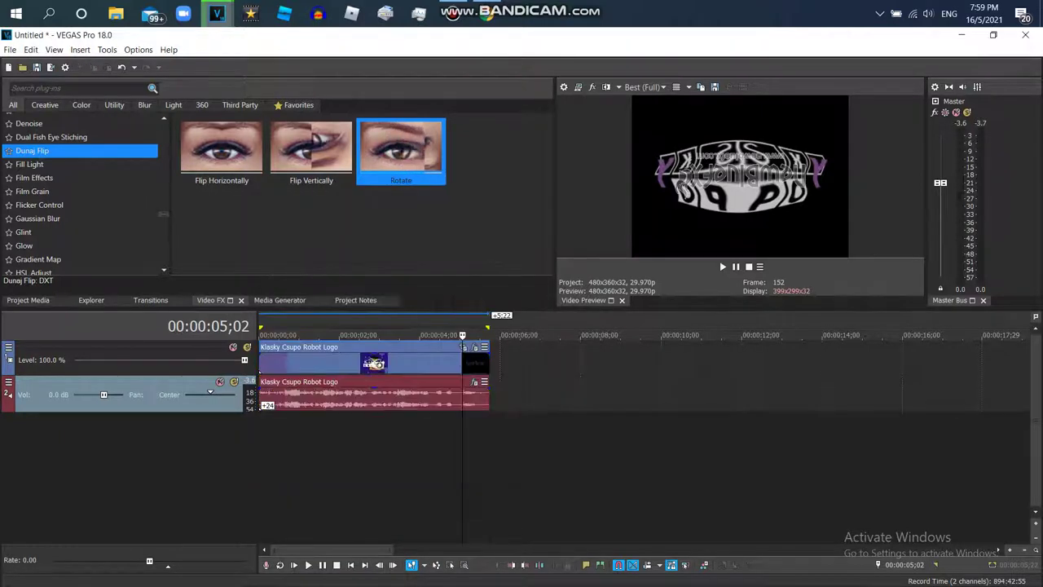
click(600, 296)
click(474, 418)
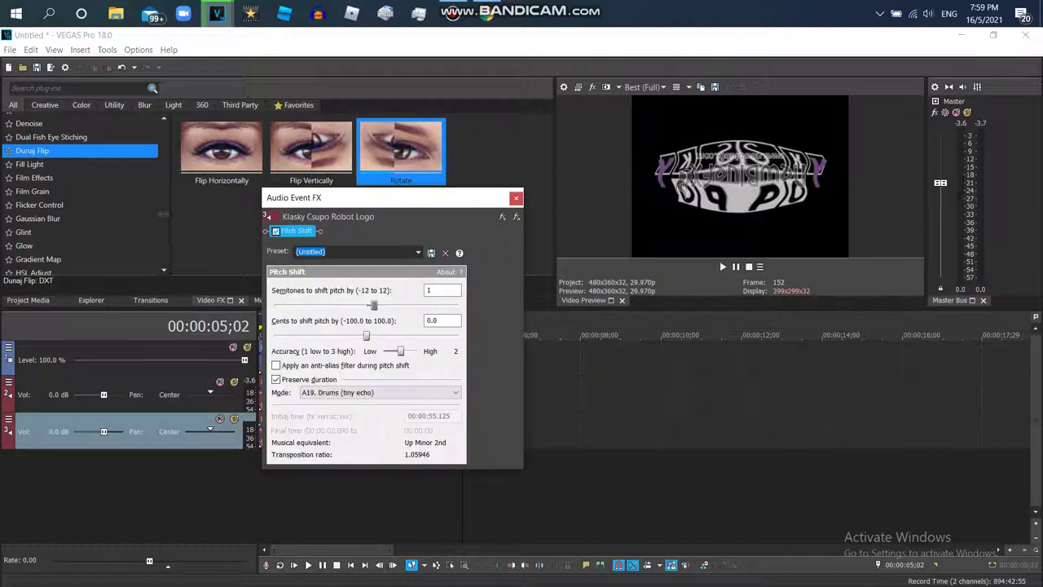
click(517, 198)
- Set the pitch change of the audio event on the duplicated track 3 to 12
right_click(436, 436)
right_click(395, 438)
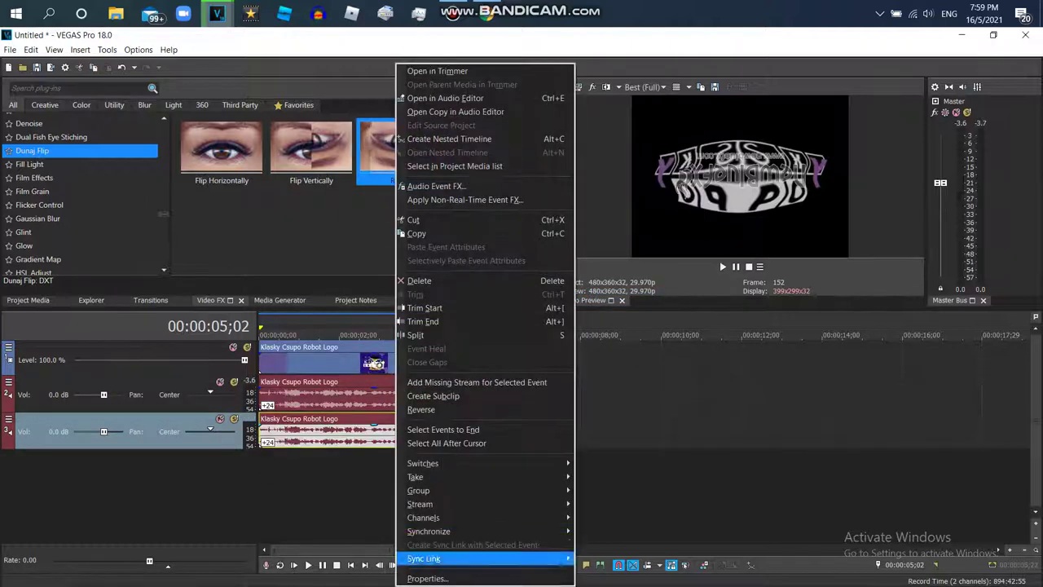
click(427, 577)
double_click(589, 325)
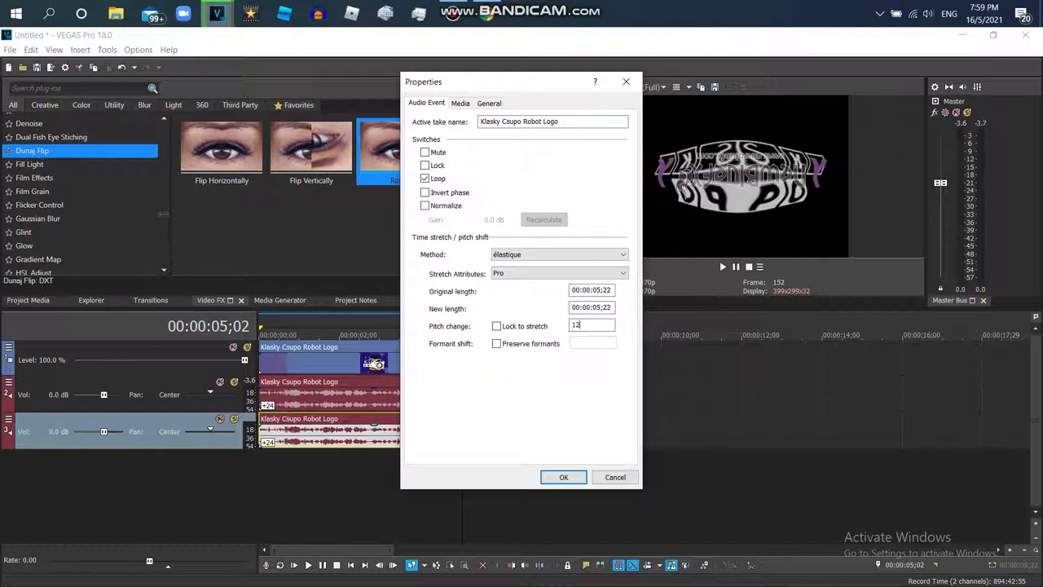
click(563, 477)
- Duplicate the +12 audio track and open the properties of the audio event on the new track
click(559, 429)
right_click(559, 430)
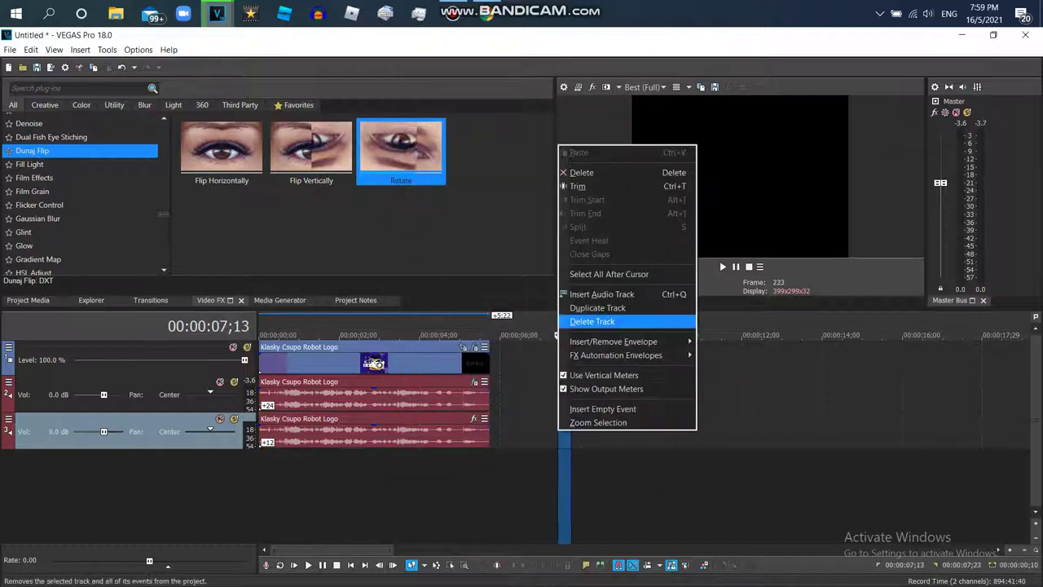
click(597, 307)
right_click(393, 468)
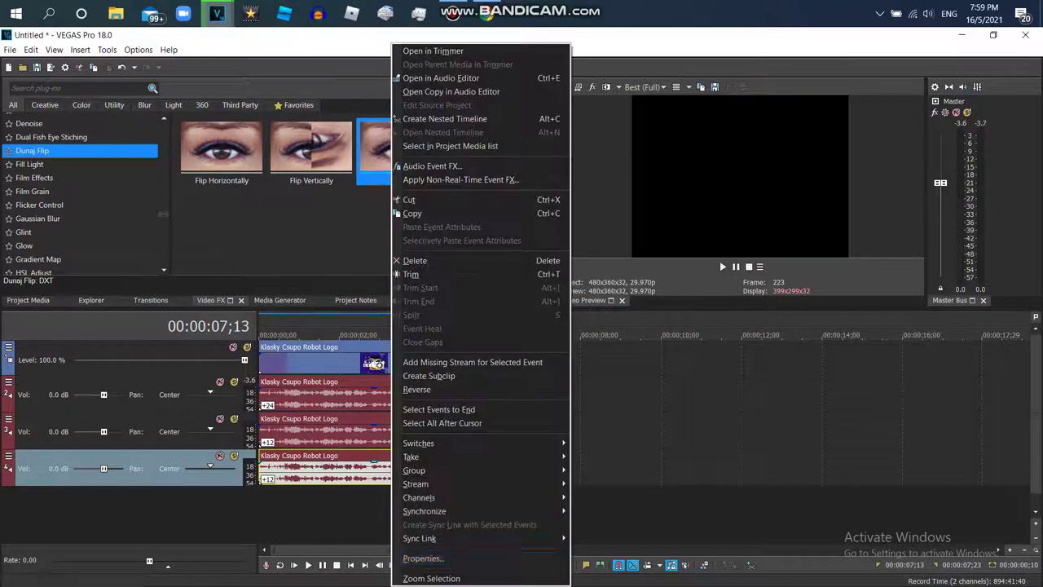
click(424, 558)
- Check the pitch list in the video description in Chrome, and set the track 4 event's pitch change to 9 in VEGAS Pro
click(487, 13)
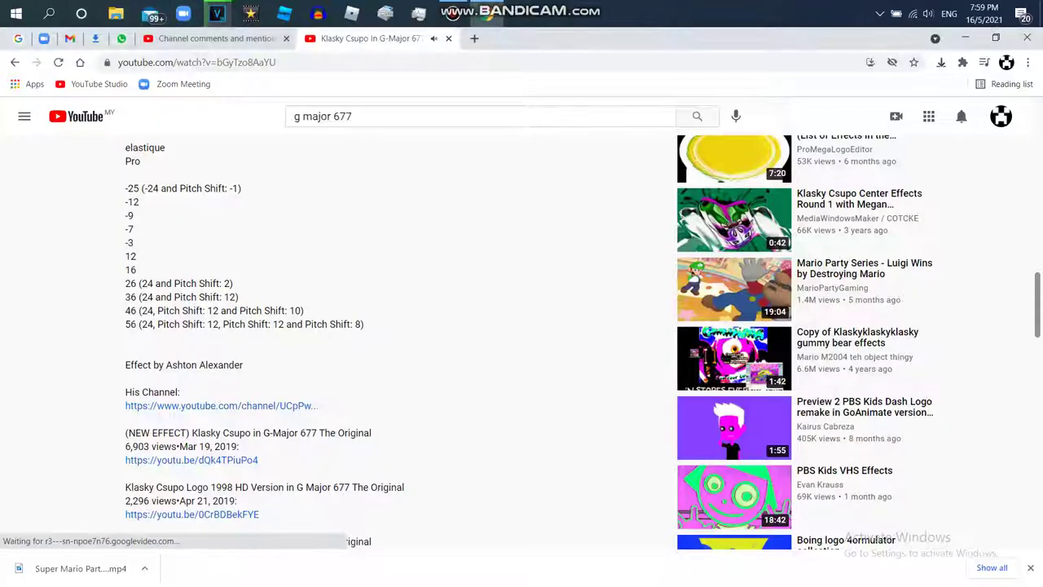
scroll(521, 326, up, 20)
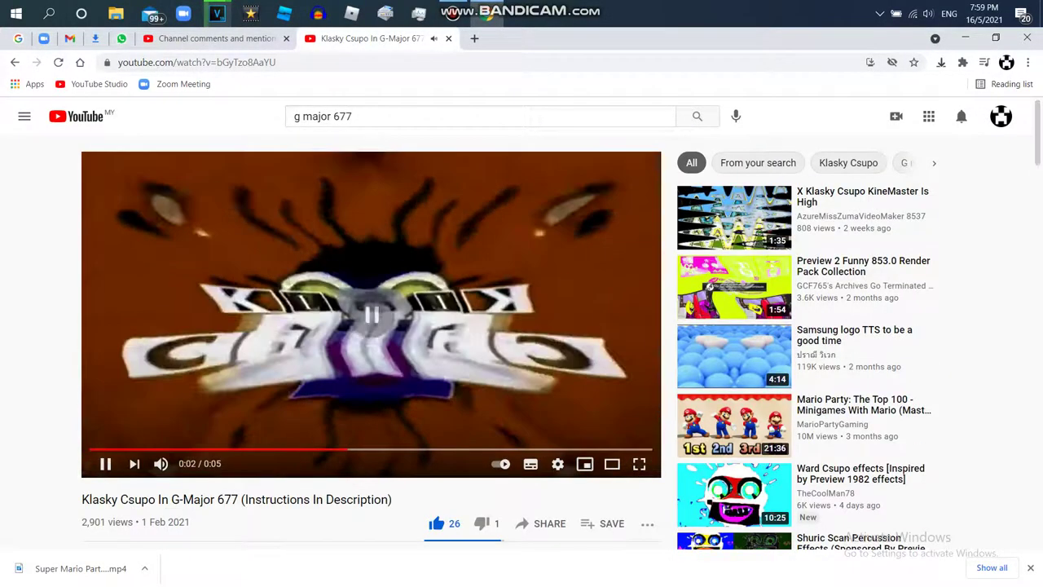
scroll(815, 293, down, 10)
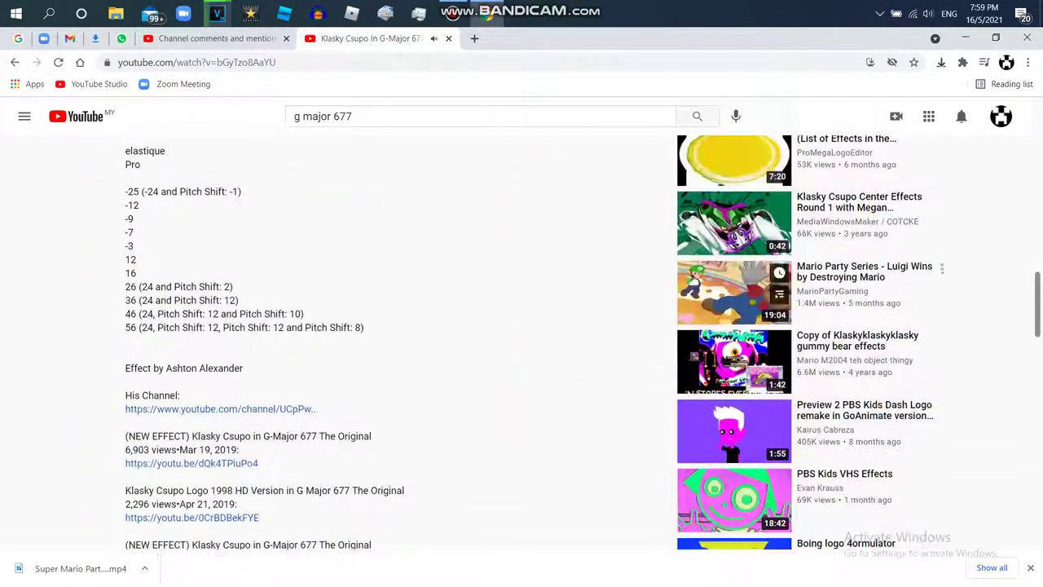
mouse_move(217, 13)
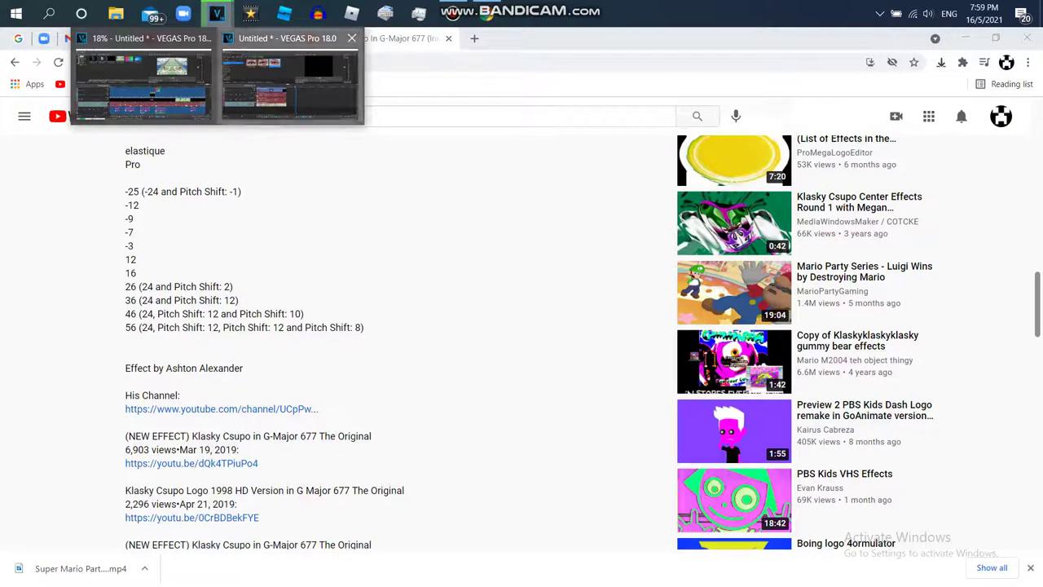
click(290, 77)
key(Return)
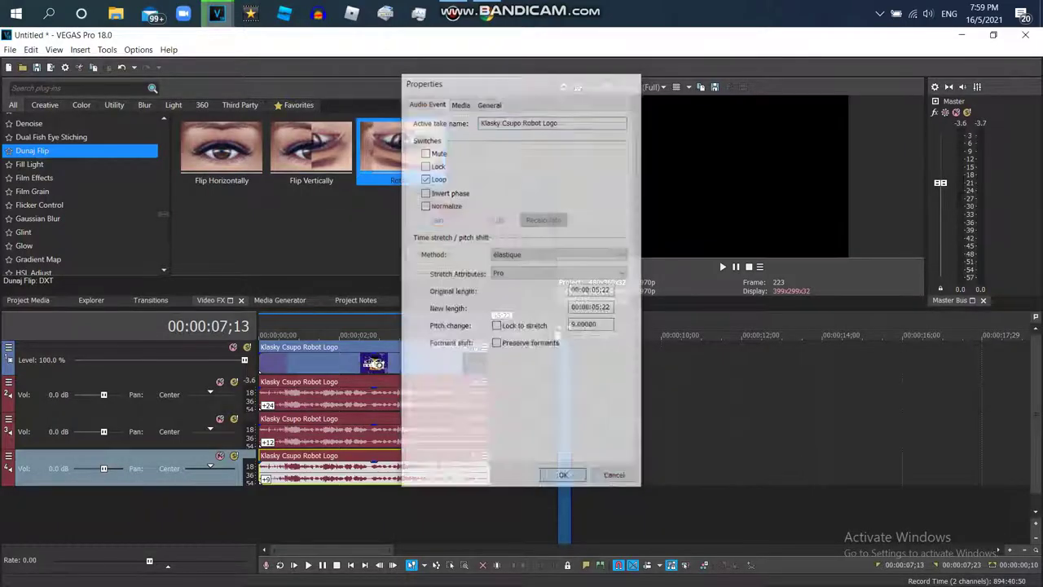
- Duplicate the +9 audio track and set the pitch change of the copied event to 7
right_click(603, 474)
click(639, 350)
right_click(324, 505)
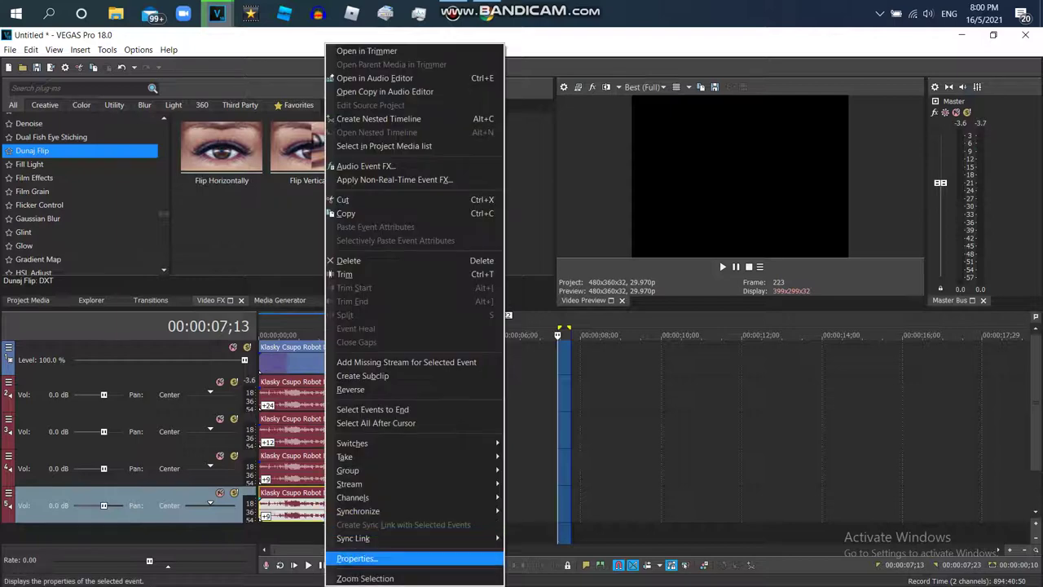
click(356, 558)
double_click(588, 326)
text(7)
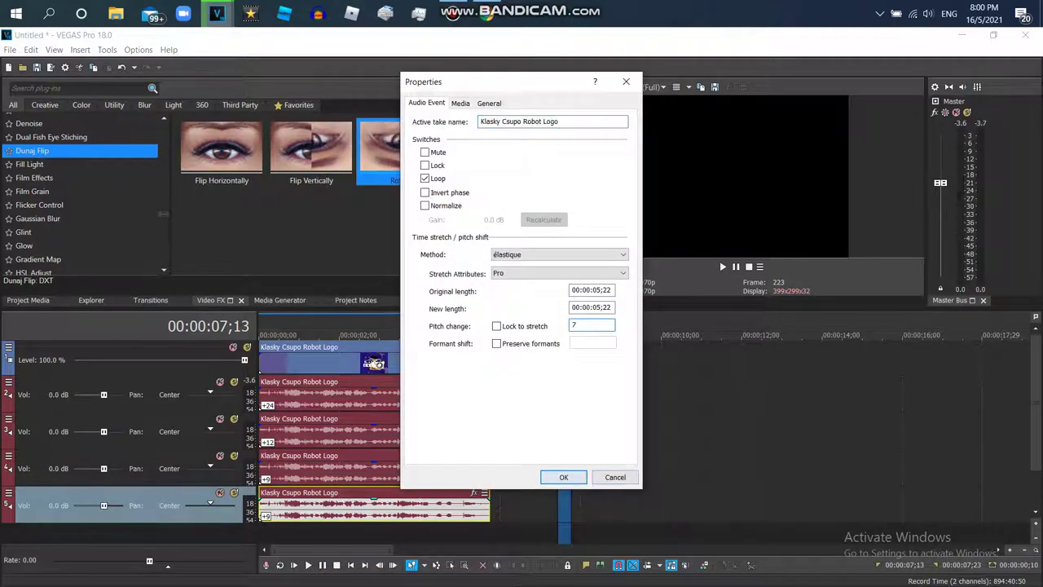
key(Return)
- Duplicate the +7 audio track, set the copied event's pitch change to 3, and check it against the pitch list in Chrome
drag(1036, 401, 1036, 426)
right_click(519, 475)
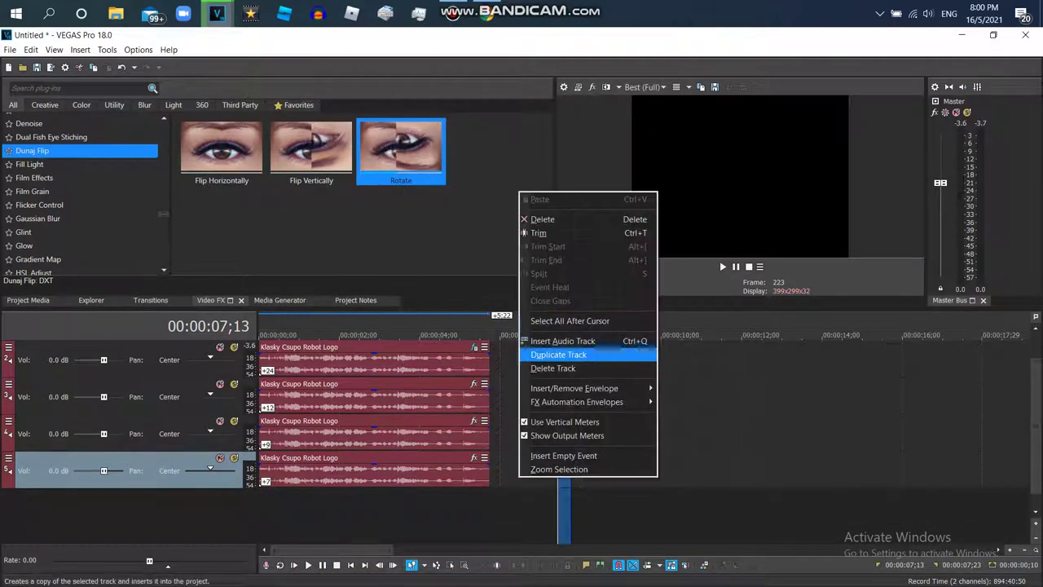
click(558, 355)
right_click(349, 505)
click(383, 571)
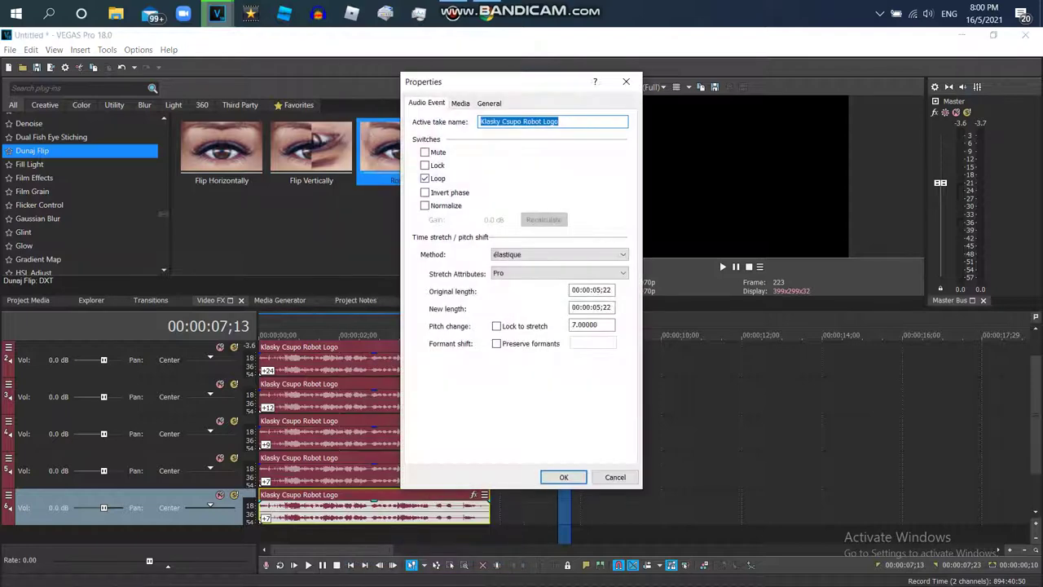
click(599, 325)
text(3)
key(alt+Tab)
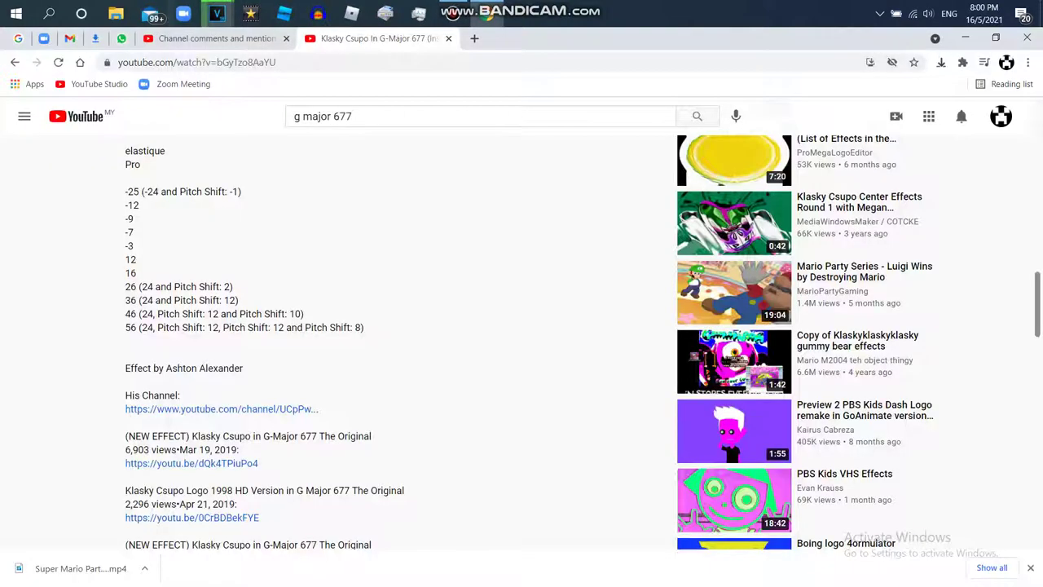
mouse_move(216, 12)
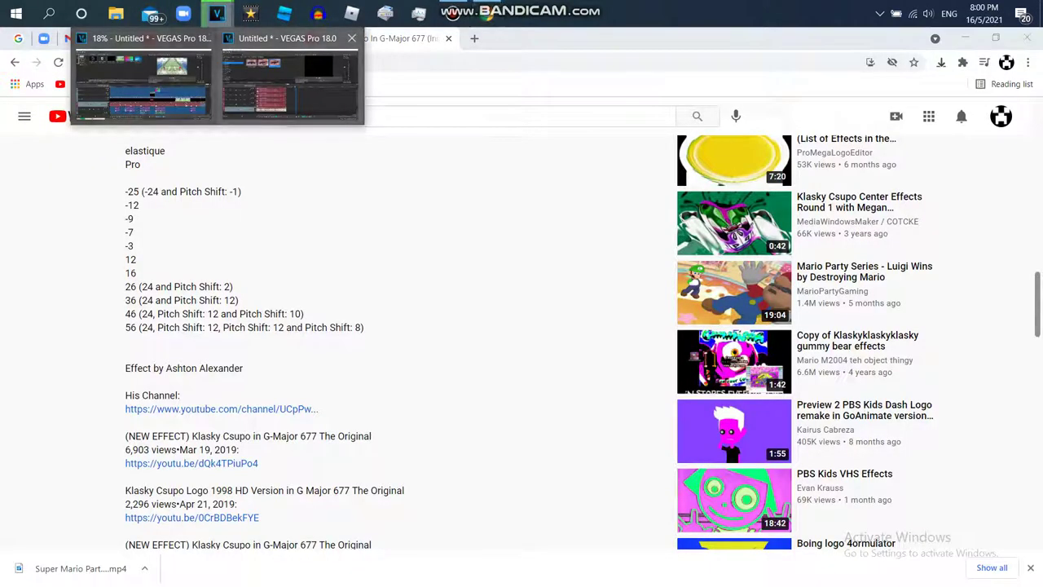
click(145, 61)
click(563, 476)
- Duplicate the +3 audio track and set the pitch change of the copied event to -12
scroll(563, 473, down, 1)
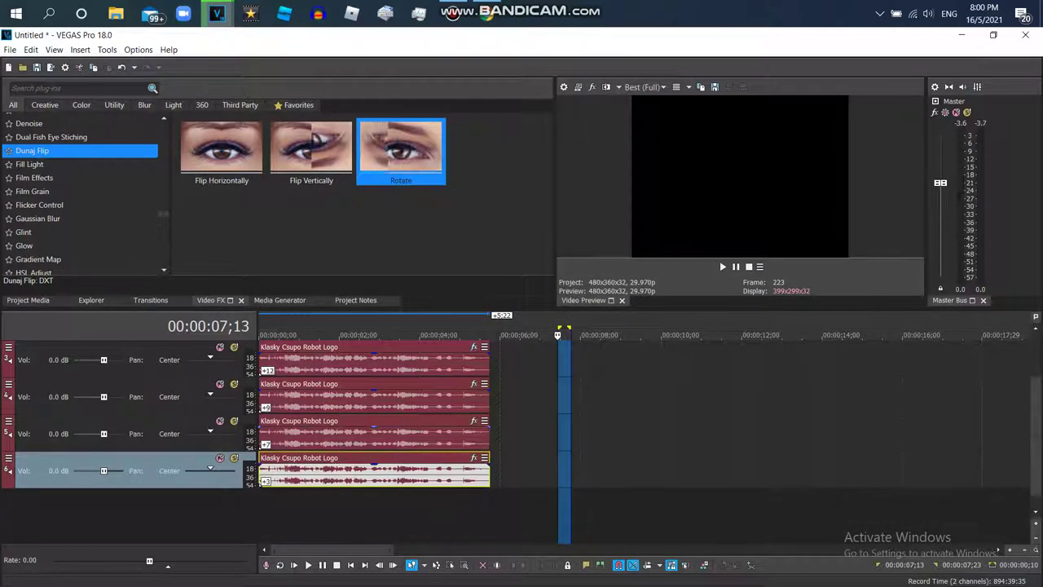
right_click(564, 467)
click(601, 348)
right_click(401, 498)
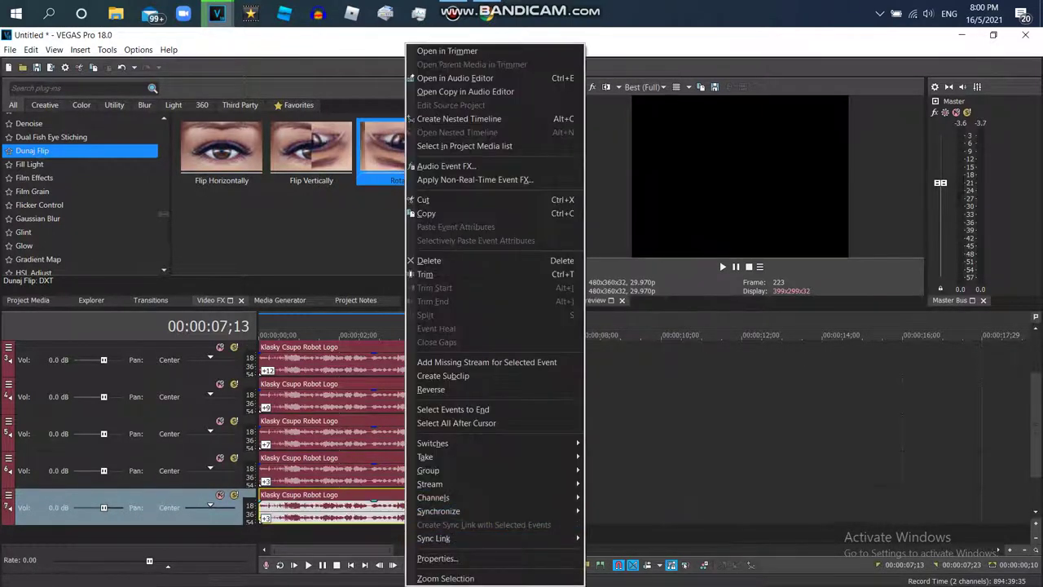
click(440, 538)
double_click(585, 325)
text(-12.00000)
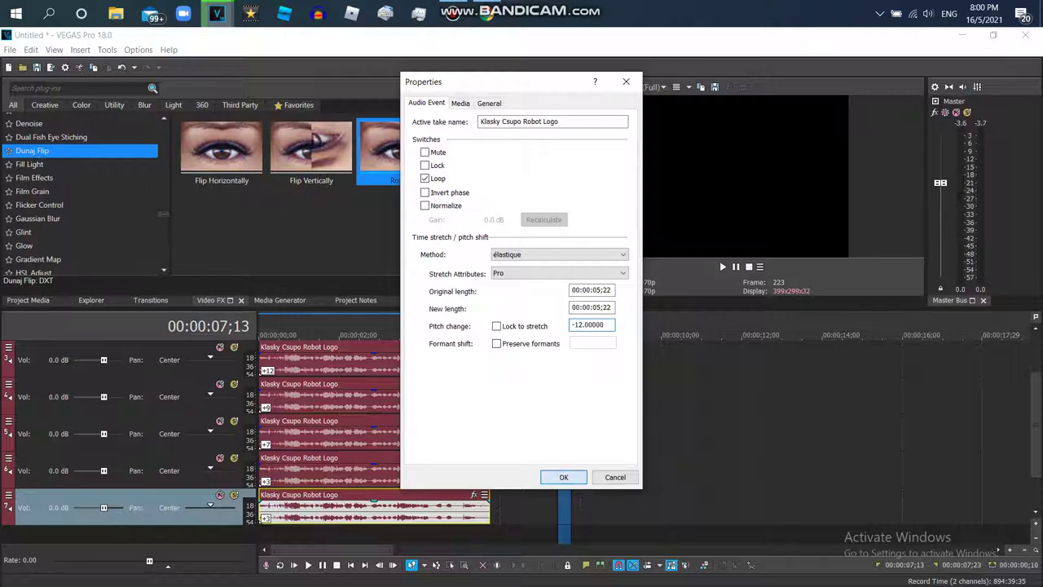
click(562, 476)
- Duplicate the -12 audio track, check the pitch list in Chrome, and set the copied event's pitch change to -16 in VEGAS Pro
drag(1035, 448, 1035, 474)
right_click(978, 462)
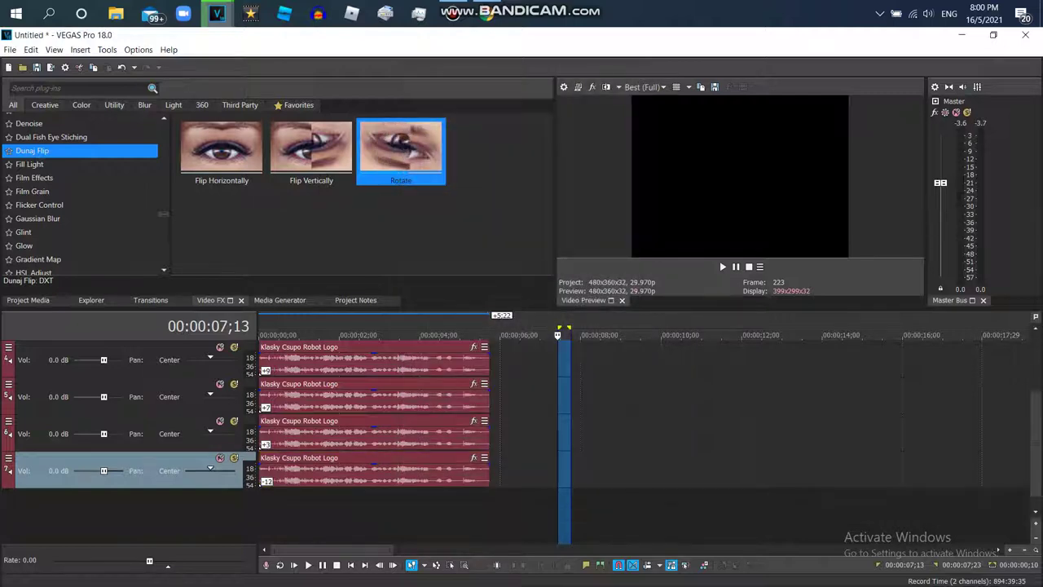
click(943, 339)
right_click(406, 506)
click(440, 559)
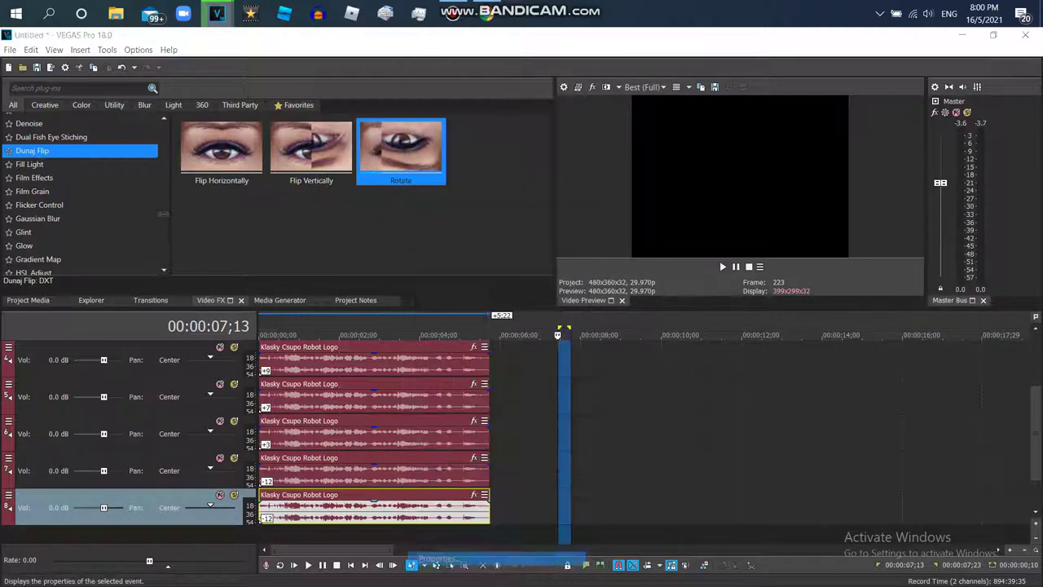
key(alt+Tab)
mouse_move(217, 13)
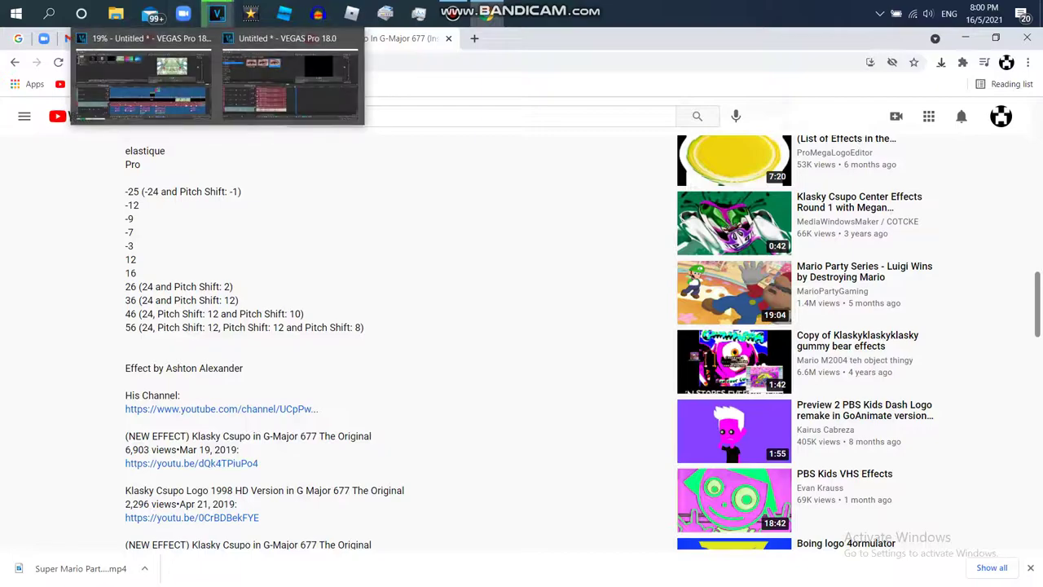
click(289, 82)
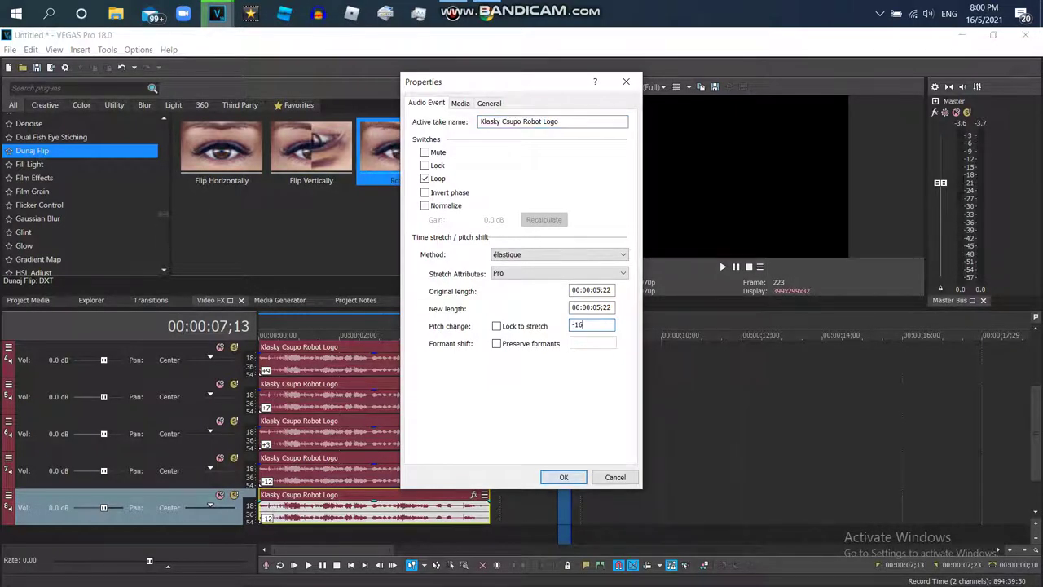
key(Return)
- Check the pitch list in Chrome again, and set the track 8 event's pitch change to -24 in VEGAS Pro
key(alt+Tab)
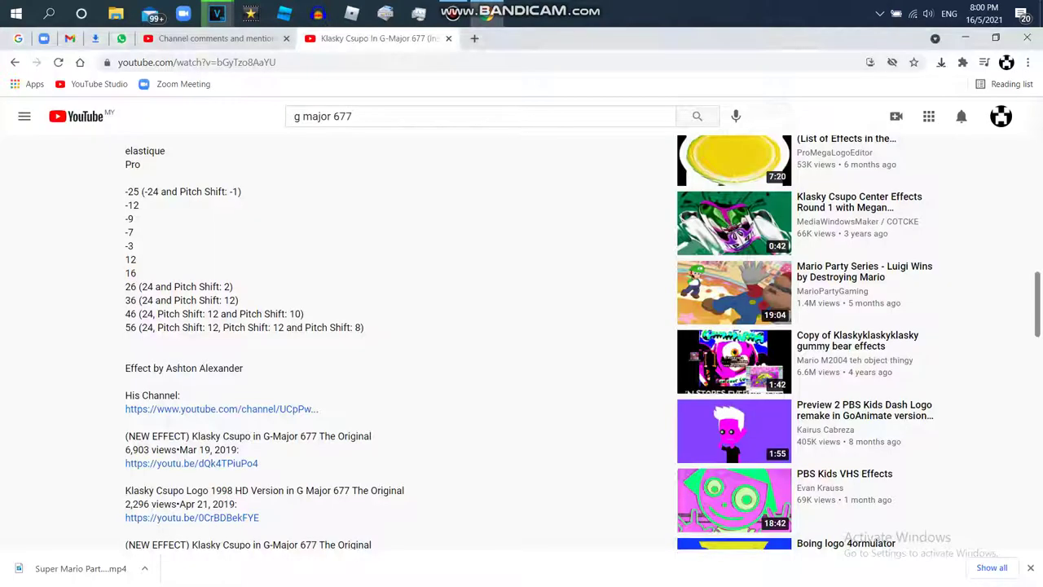
mouse_move(217, 13)
click(291, 90)
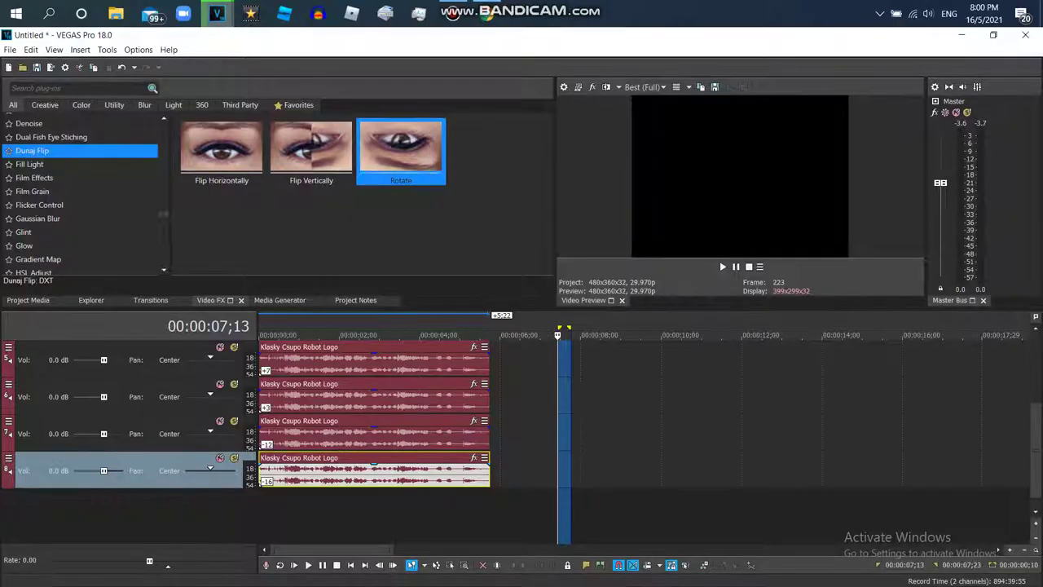
right_click(314, 470)
click(350, 559)
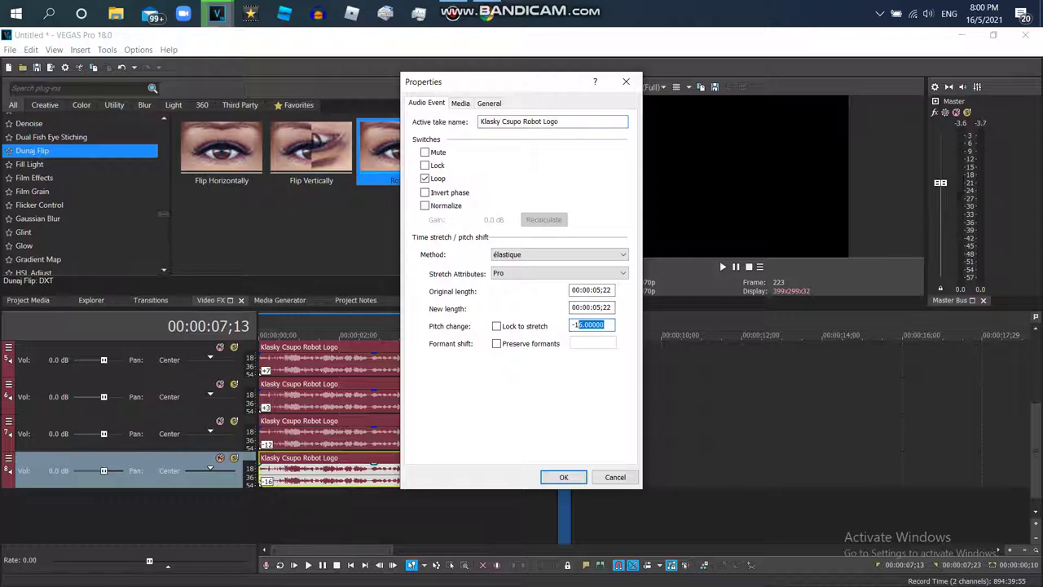
key(Return)
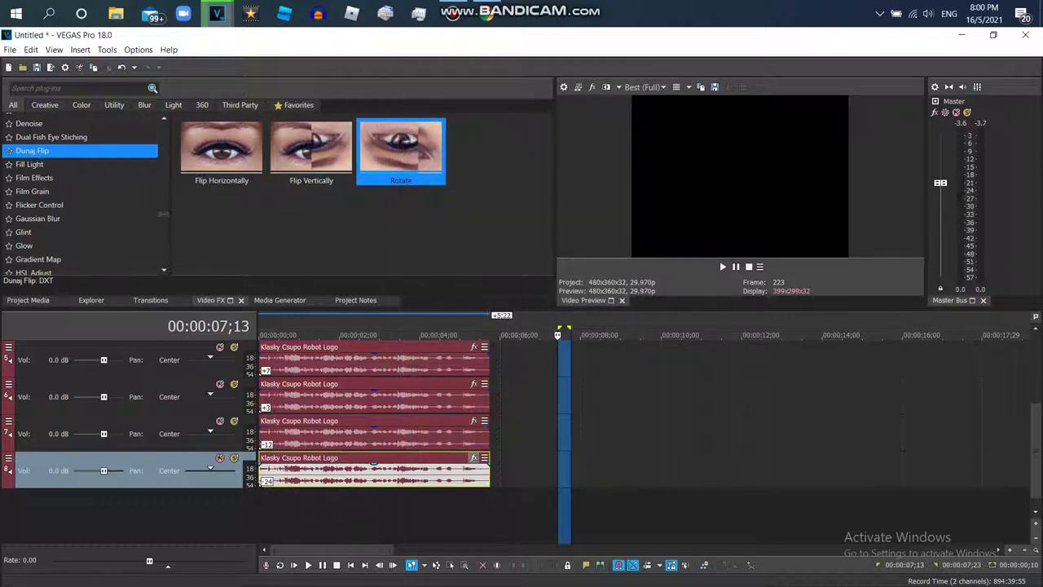
- Duplicate the -24 audio track and set the pitch change of the track 8 event back to -16
click(474, 458)
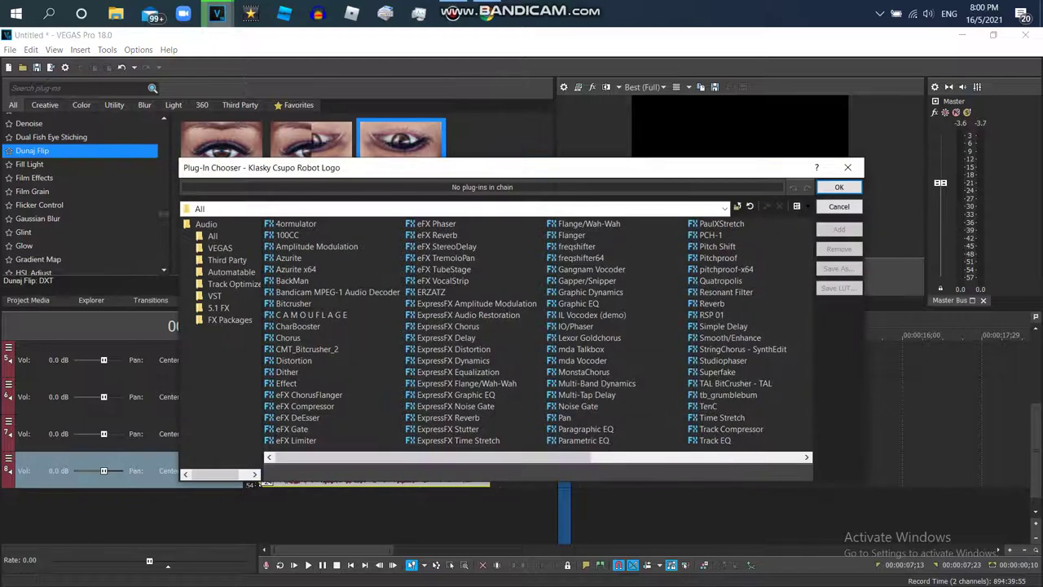
click(847, 167)
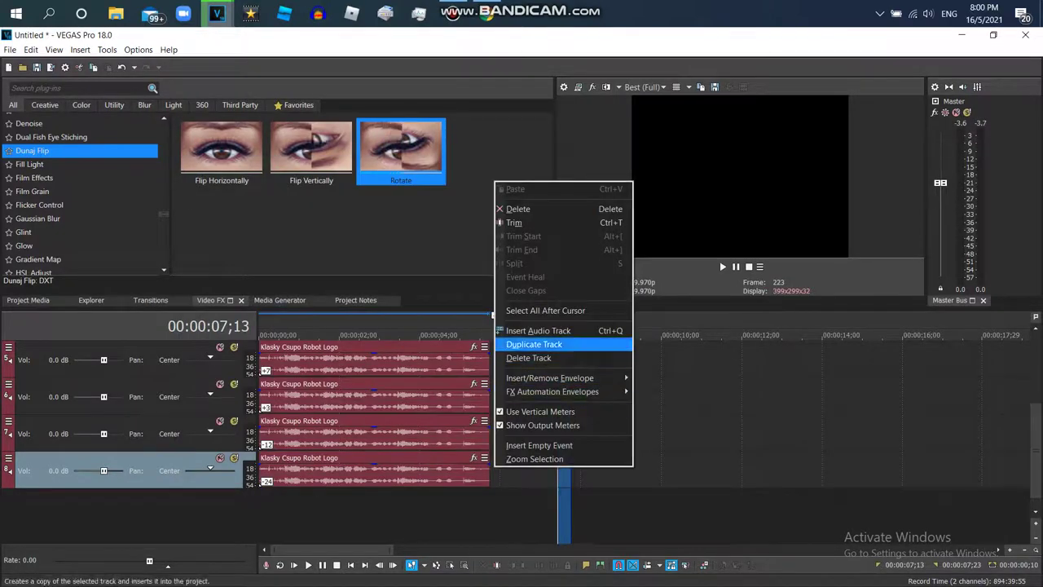
click(533, 343)
right_click(326, 468)
click(369, 558)
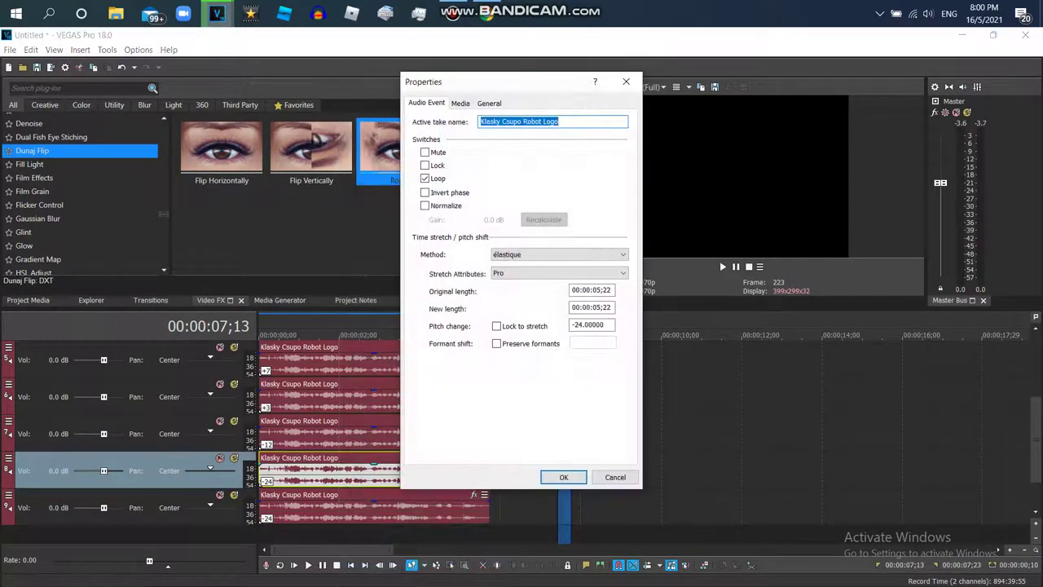
drag(606, 325, 574, 325)
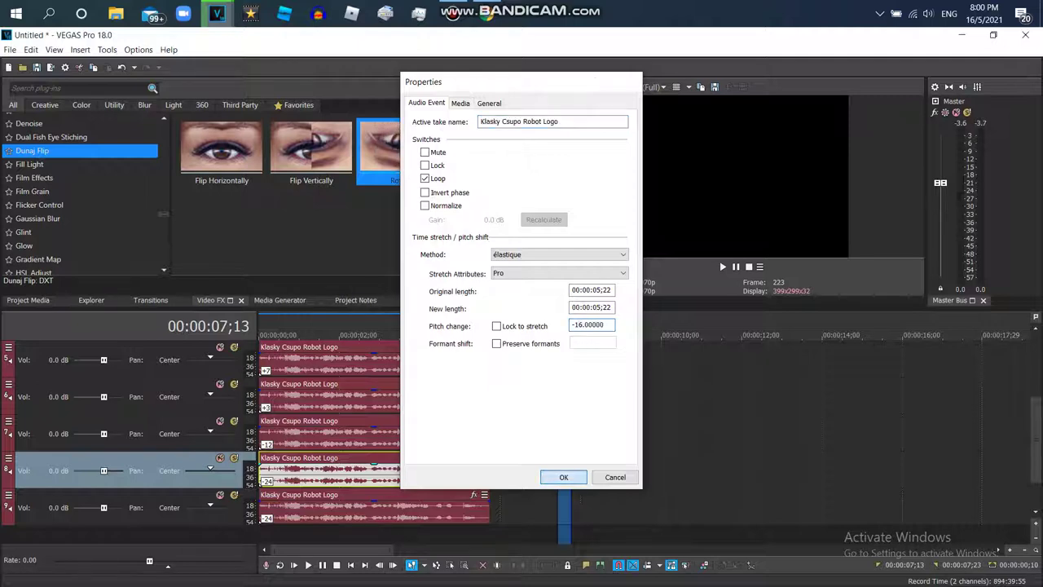
key(Return)
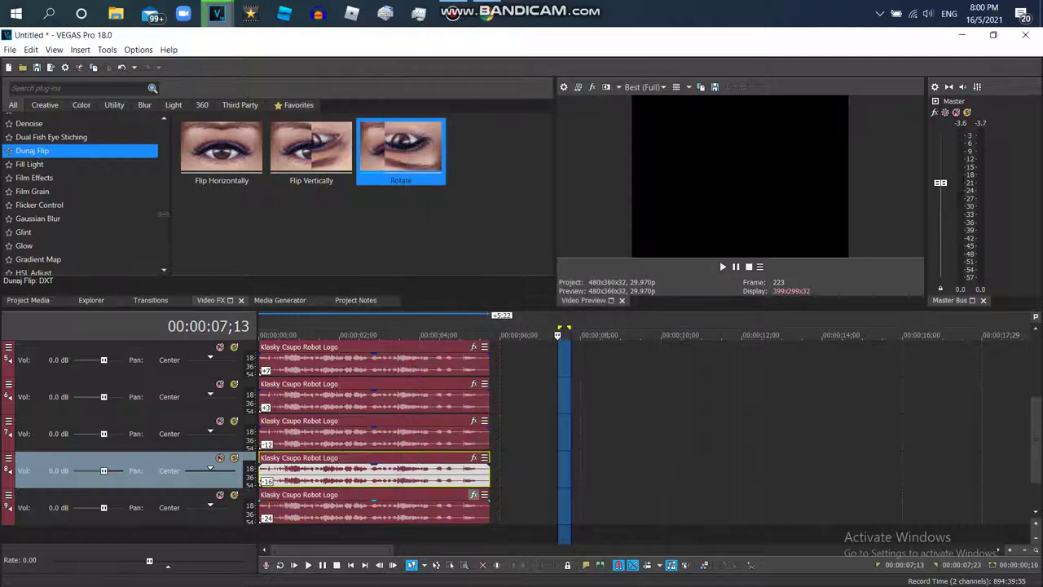
- Add a Pitch Shift effect to the track 9 event with duration preserved, mode A19. Drums (tiny echo) and -2 semitones
click(474, 495)
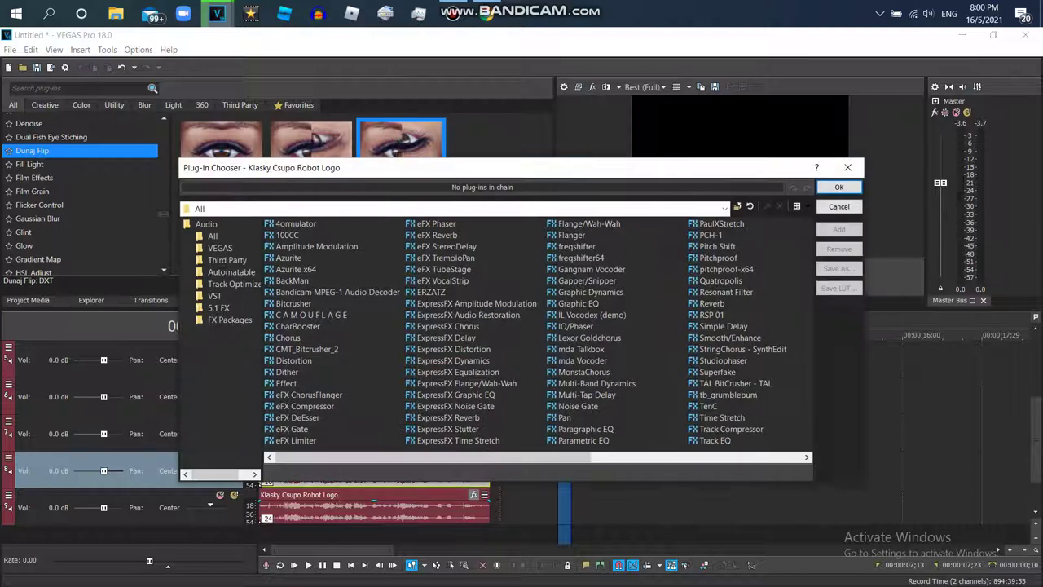
double_click(717, 246)
click(839, 188)
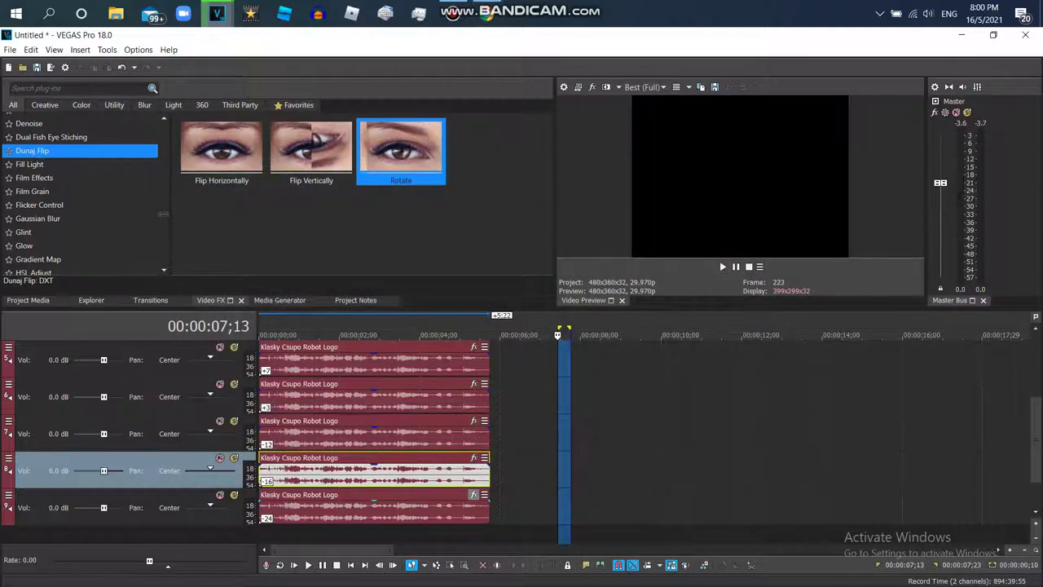
click(379, 392)
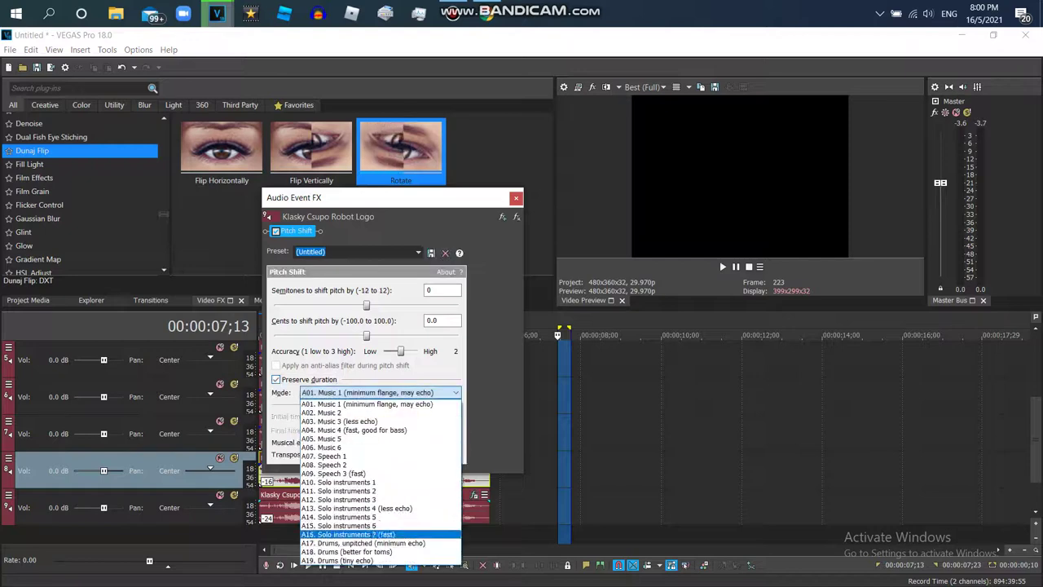
click(338, 559)
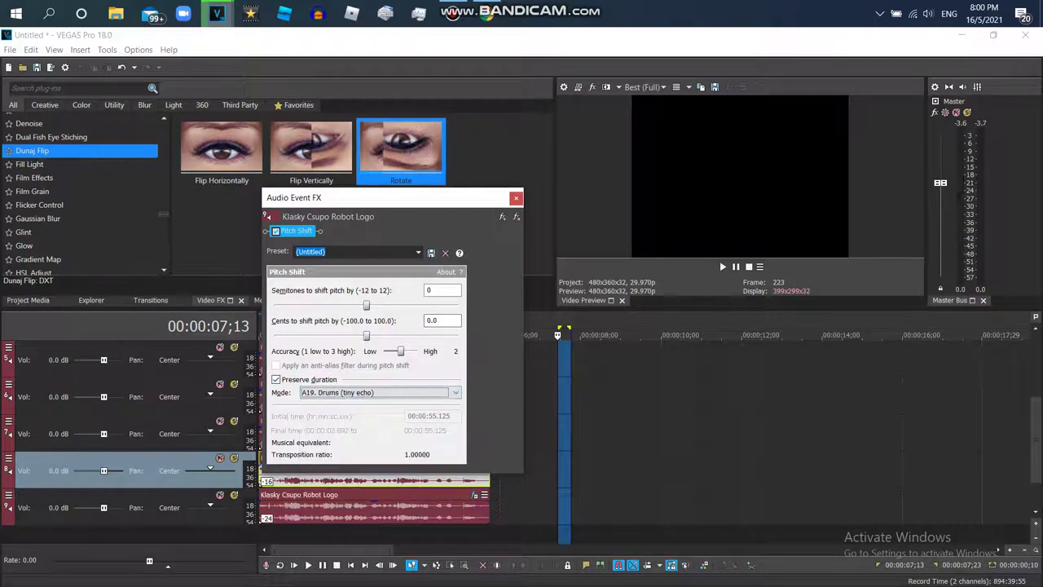
drag(366, 305, 351, 305)
click(515, 198)
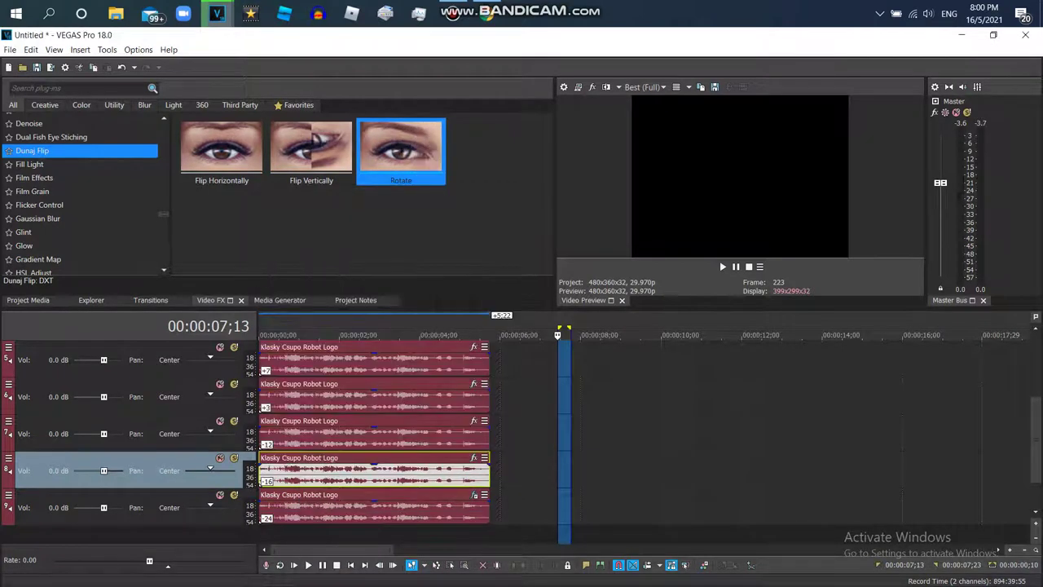
- Duplicate audio track 9 and set the Pitch Shift effect of the copied event to -12 semitones
drag(1035, 444, 1035, 459)
right_click(540, 476)
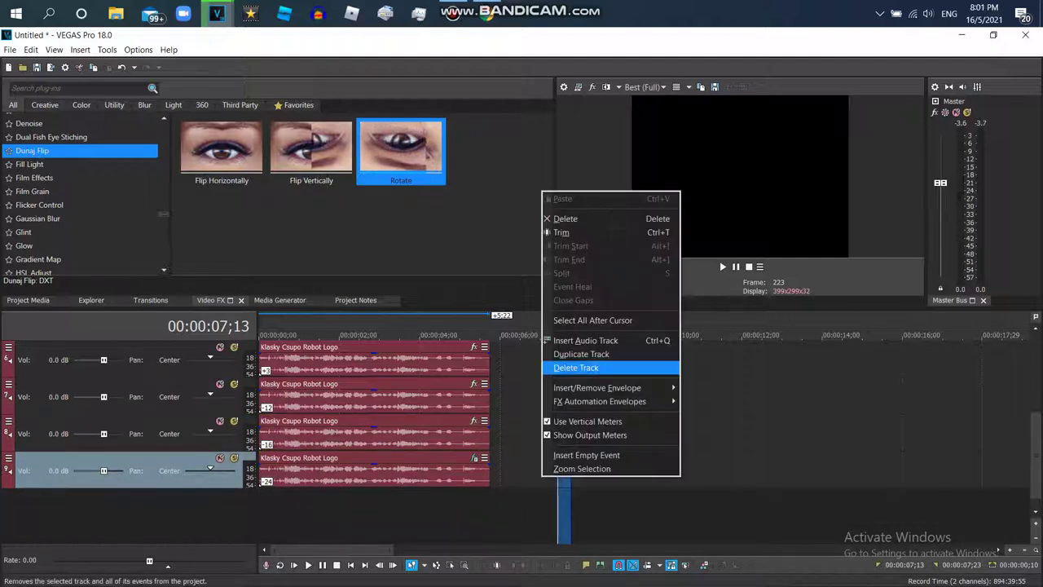
click(607, 367)
click(474, 495)
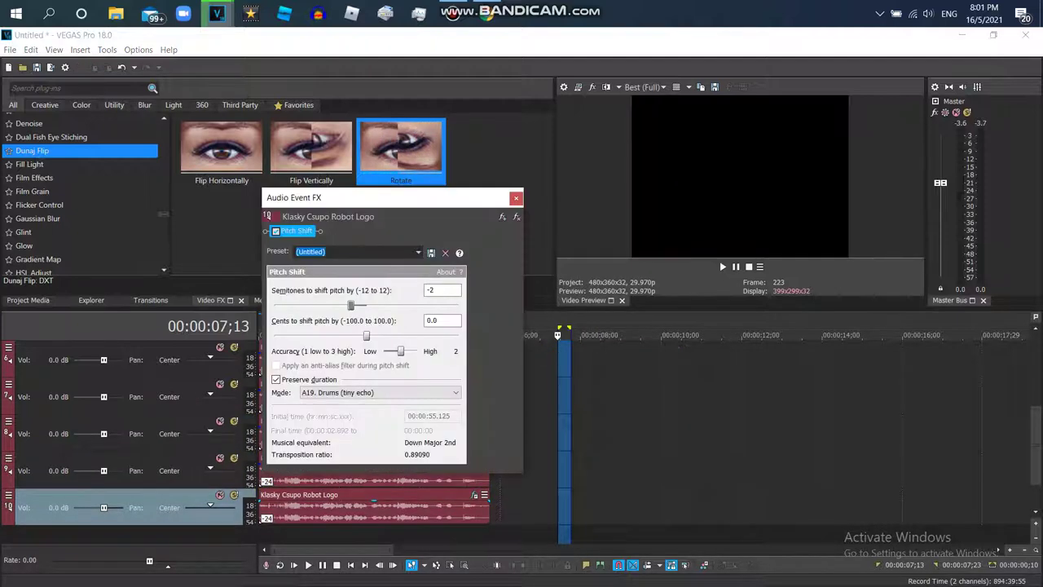
drag(351, 306, 275, 306)
key(Escape)
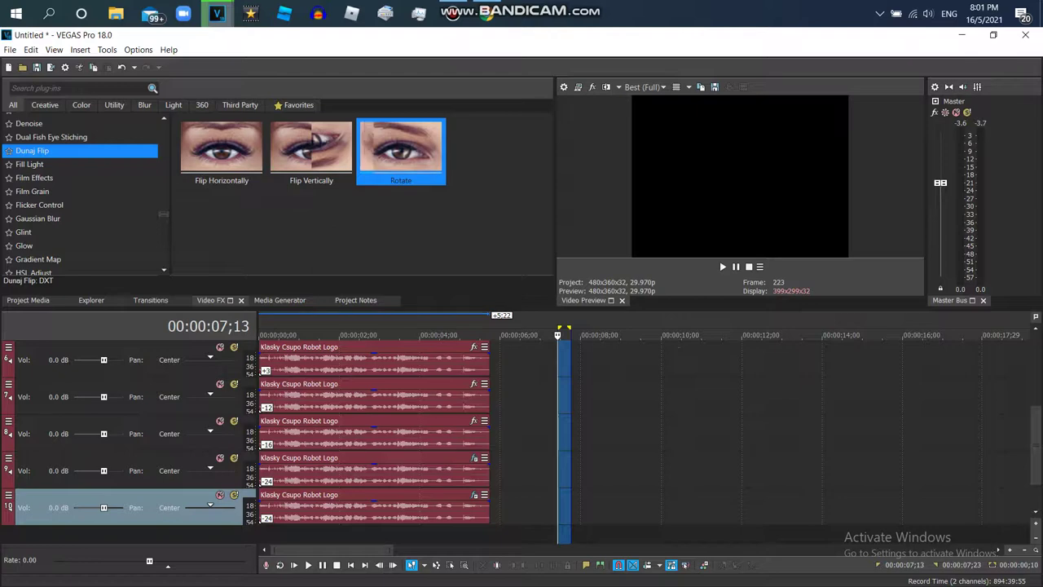
- Duplicate audio track 10 and add a second Pitch Shift effect to the copied event's effect chain
right_click(510, 507)
click(570, 386)
click(474, 532)
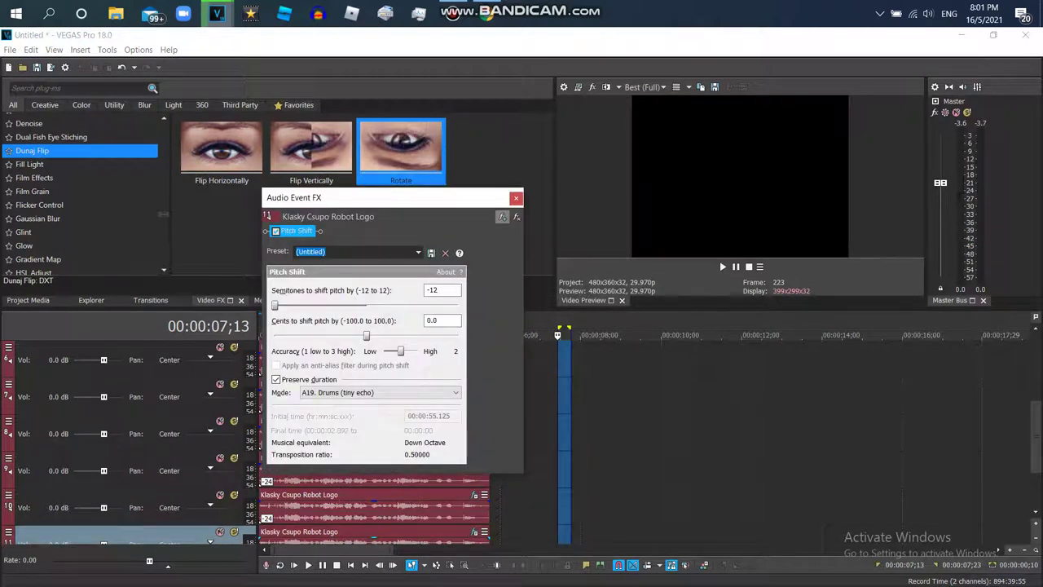
click(502, 217)
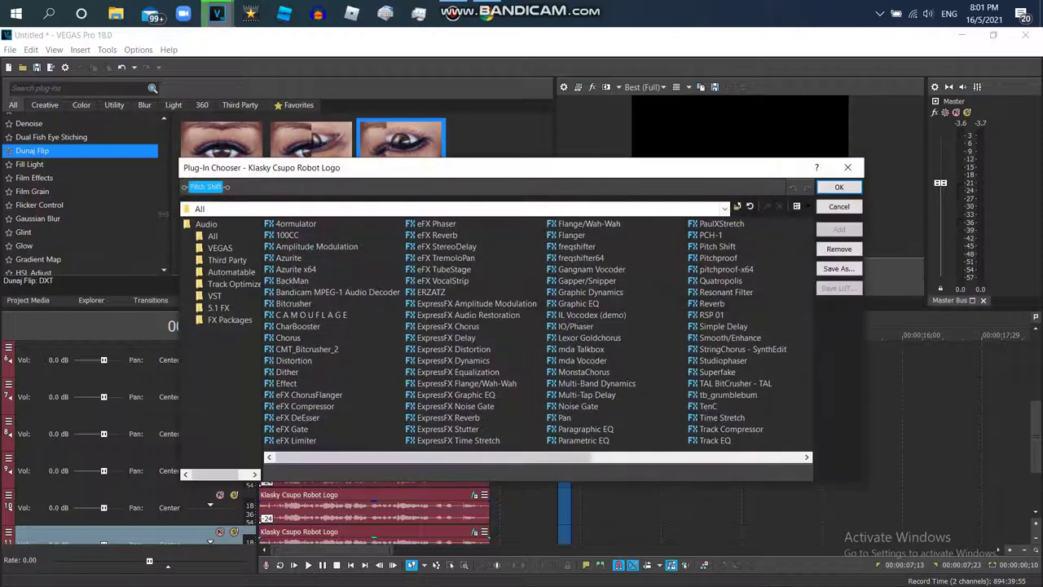
double_click(717, 246)
click(839, 187)
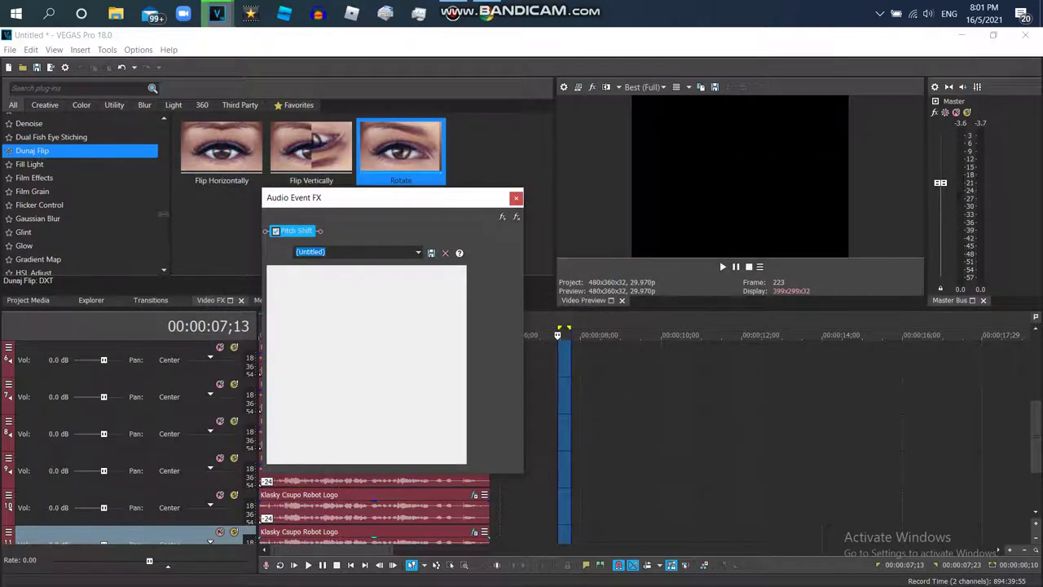
- Set the second Pitch Shift to preserve duration, mode A19. Drums (tiny echo) and -10 semitones, and review the first Pitch Shift's settings
click(276, 380)
click(380, 392)
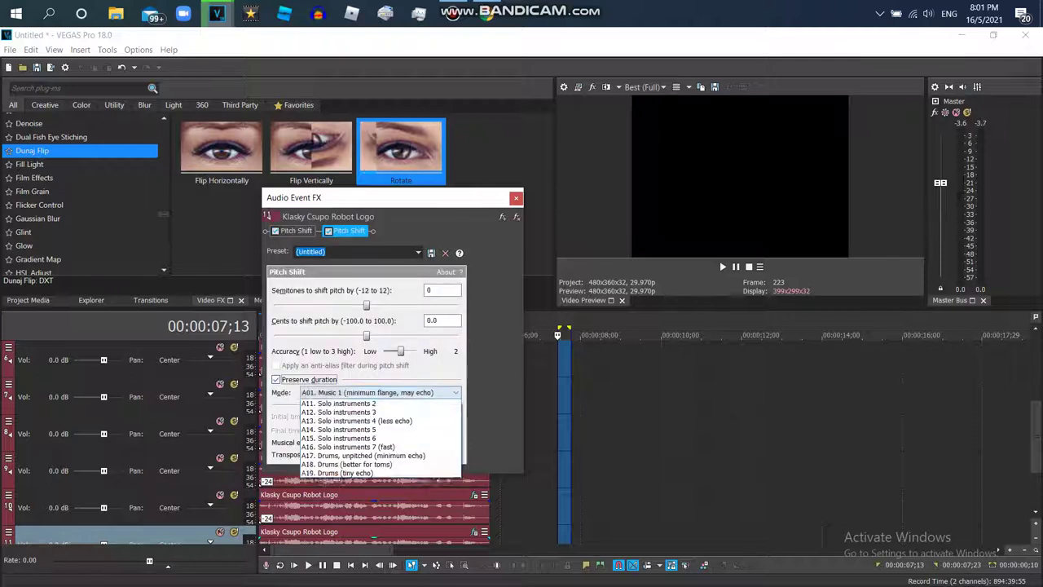
click(336, 560)
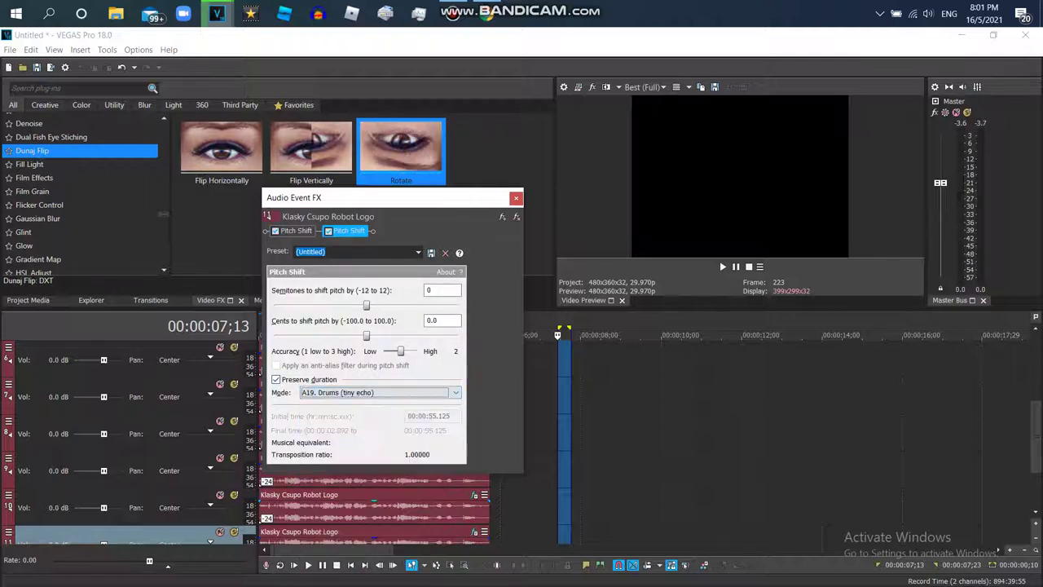
drag(367, 306, 290, 305)
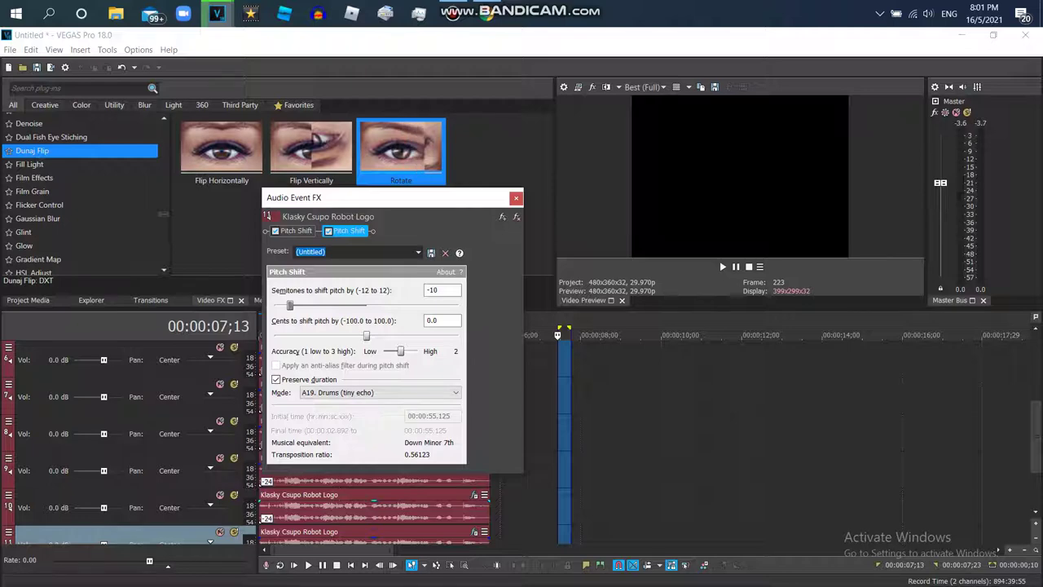
click(296, 231)
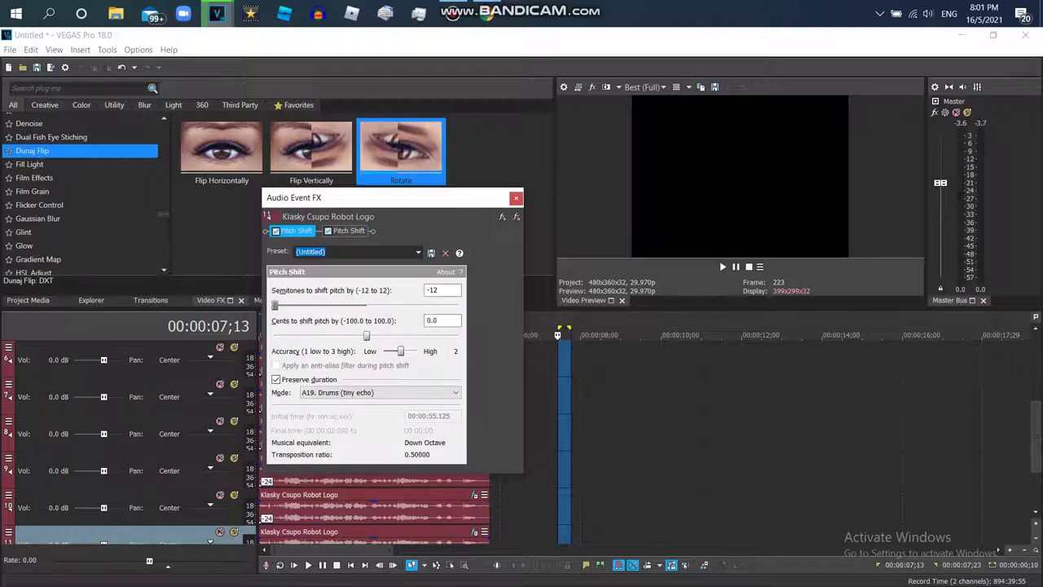
- Duplicate audio track 11 and set the second Pitch Shift effect of the copied event to -12 semitones
click(515, 197)
scroll(570, 457, down, 2)
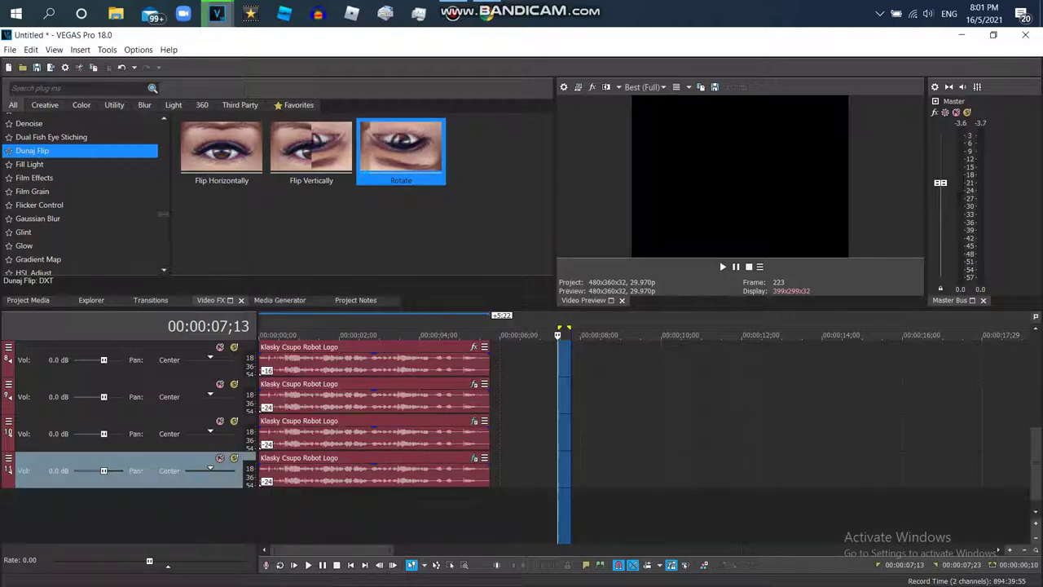
right_click(585, 474)
click(624, 353)
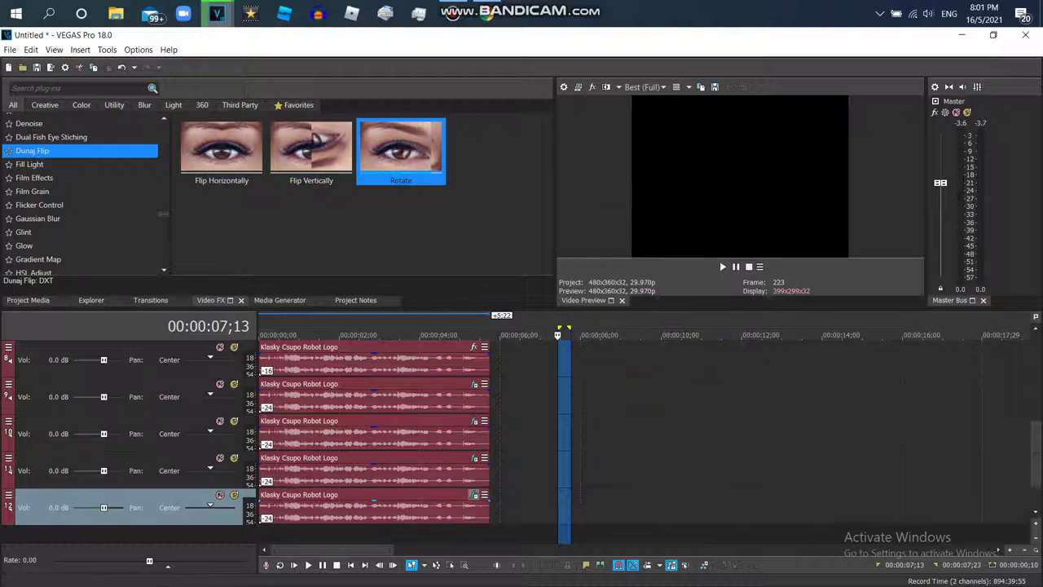
click(474, 495)
click(348, 231)
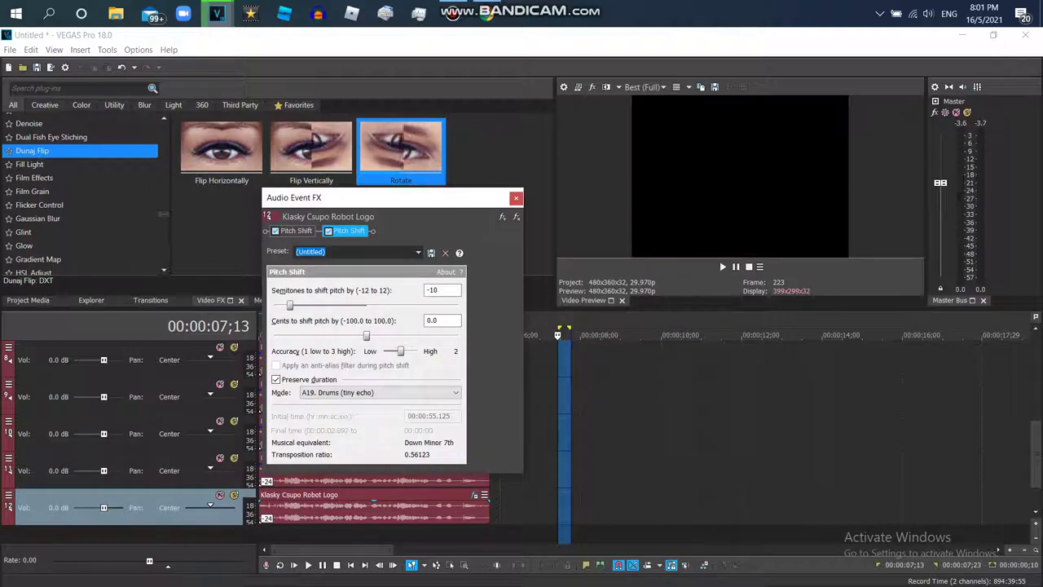
drag(289, 305, 275, 306)
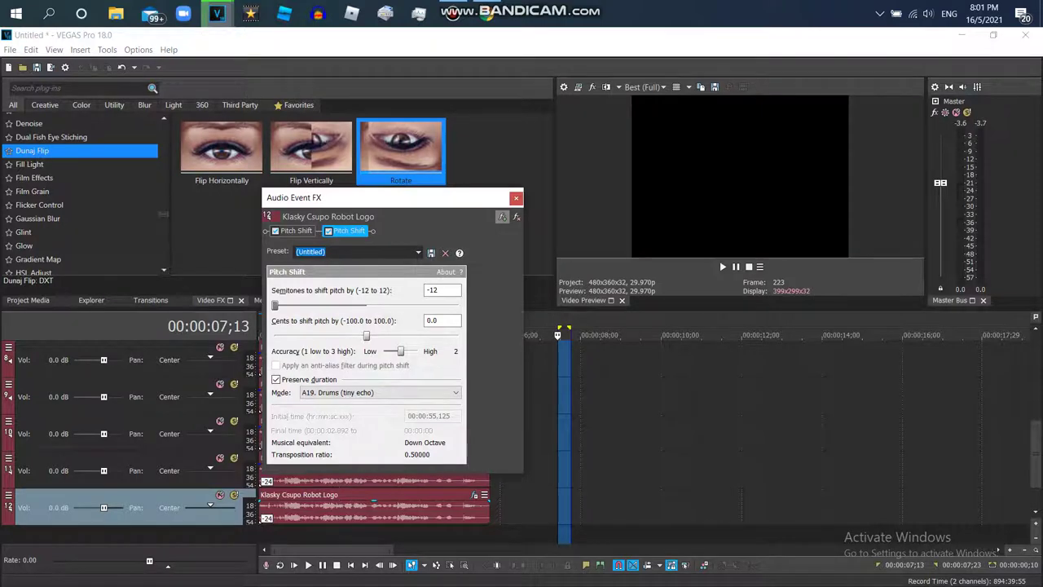
- Add a third Pitch Shift effect to the track 12 event's effect chain
click(501, 216)
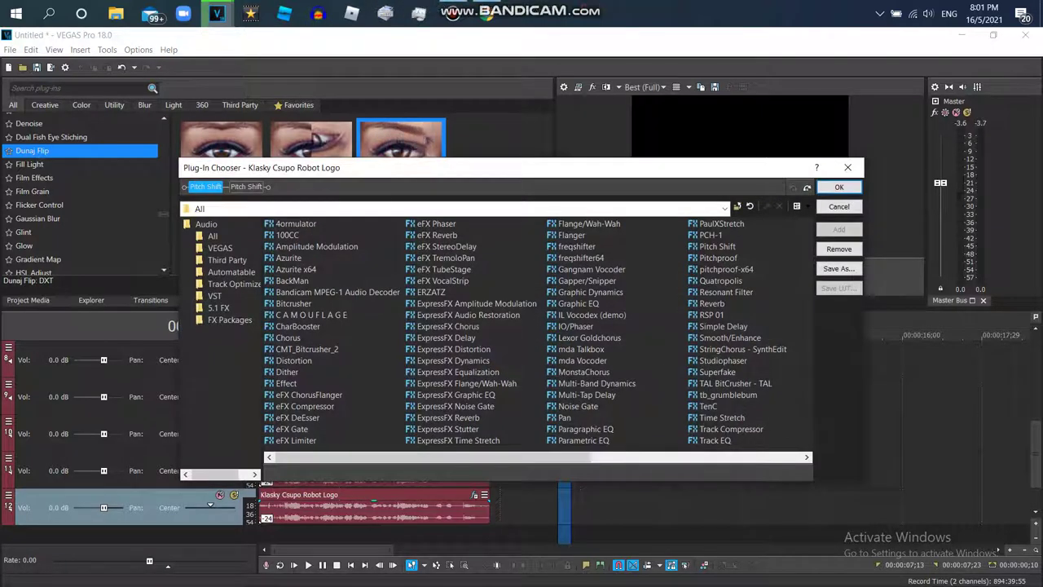
double_click(717, 246)
click(839, 188)
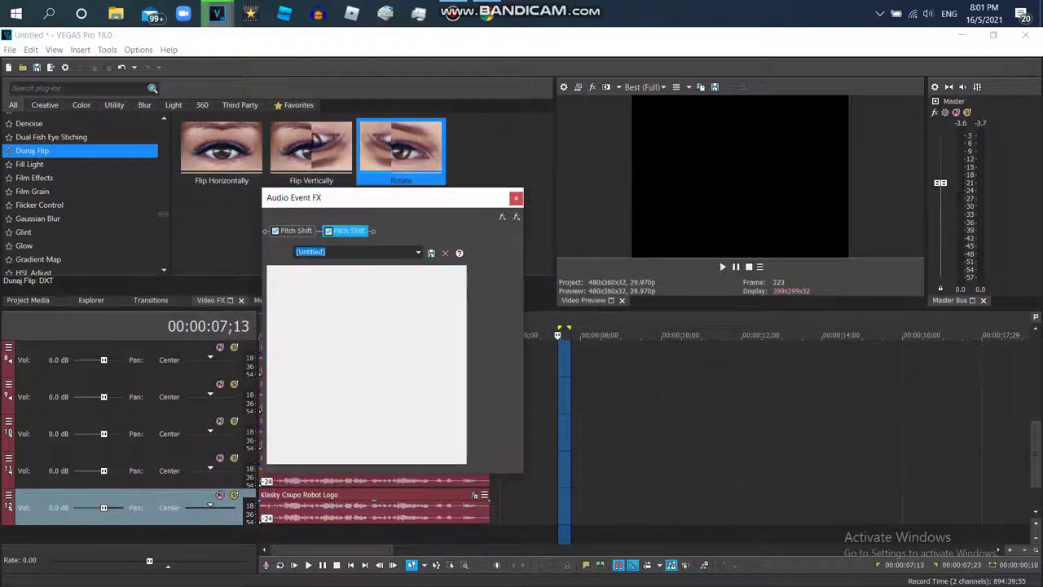
- Set the third Pitch Shift to preserve duration, mode A19. Drums (tiny echo) and -8 semitones, and review the second Pitch Shift's settings
click(276, 380)
click(358, 393)
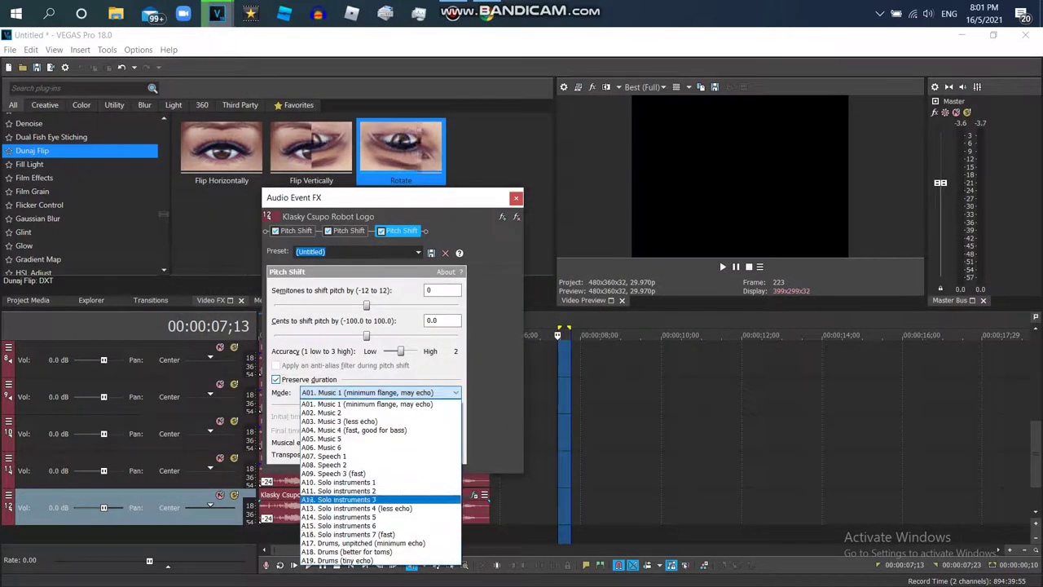
click(350, 560)
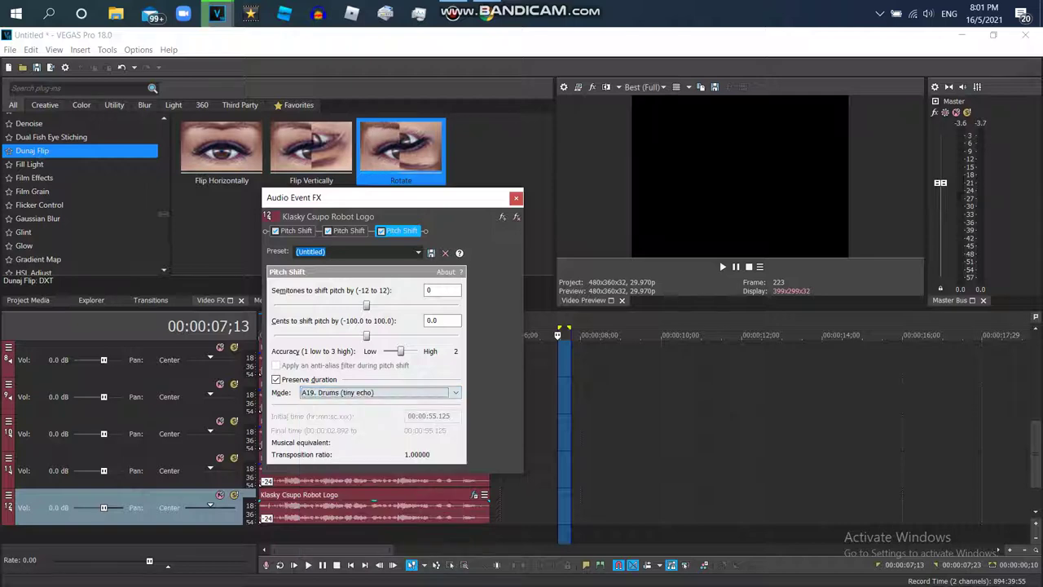
drag(365, 305, 186, 302)
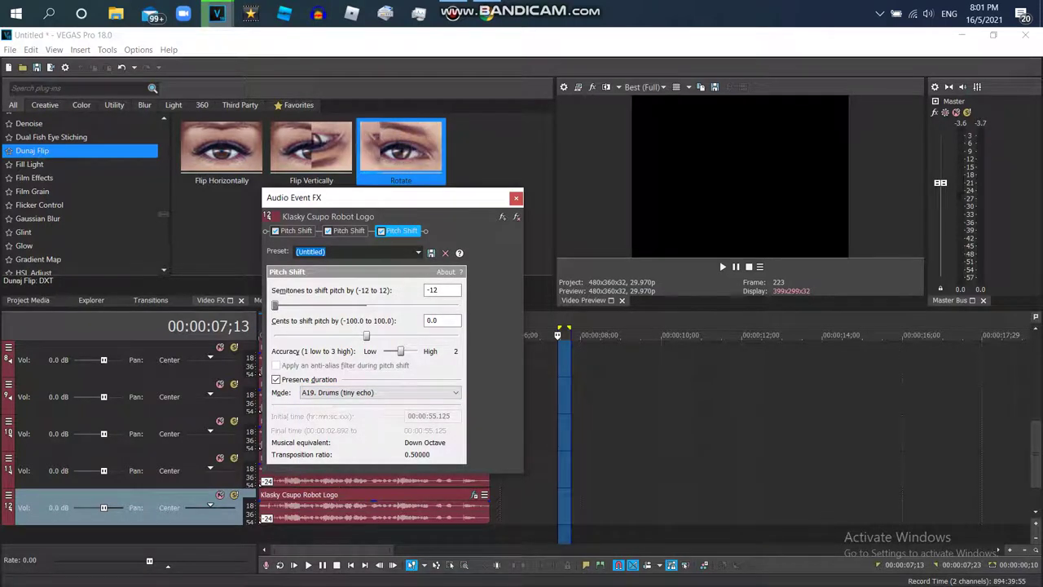
drag(275, 305, 289, 305)
click(349, 231)
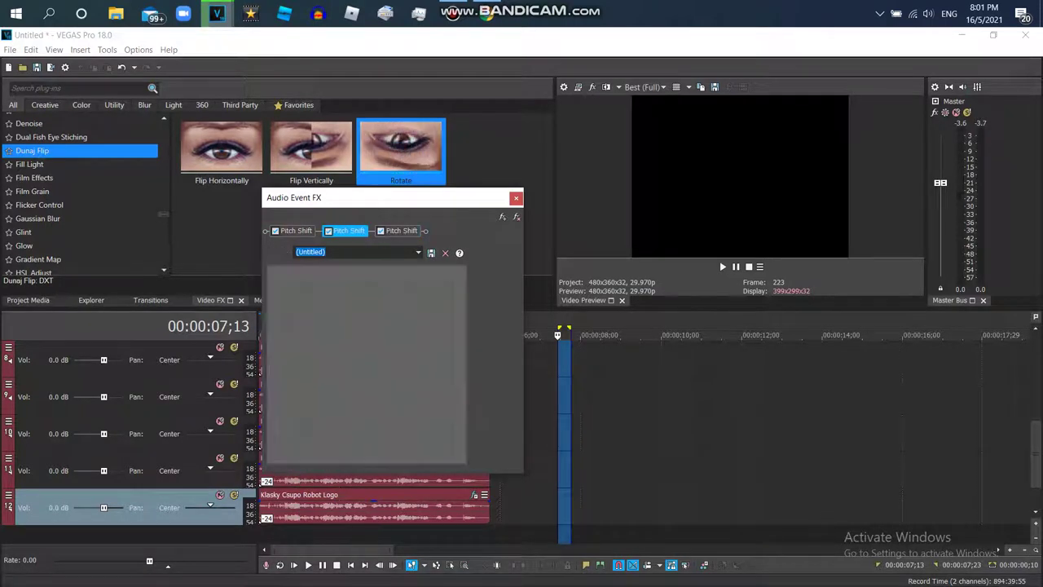
click(400, 231)
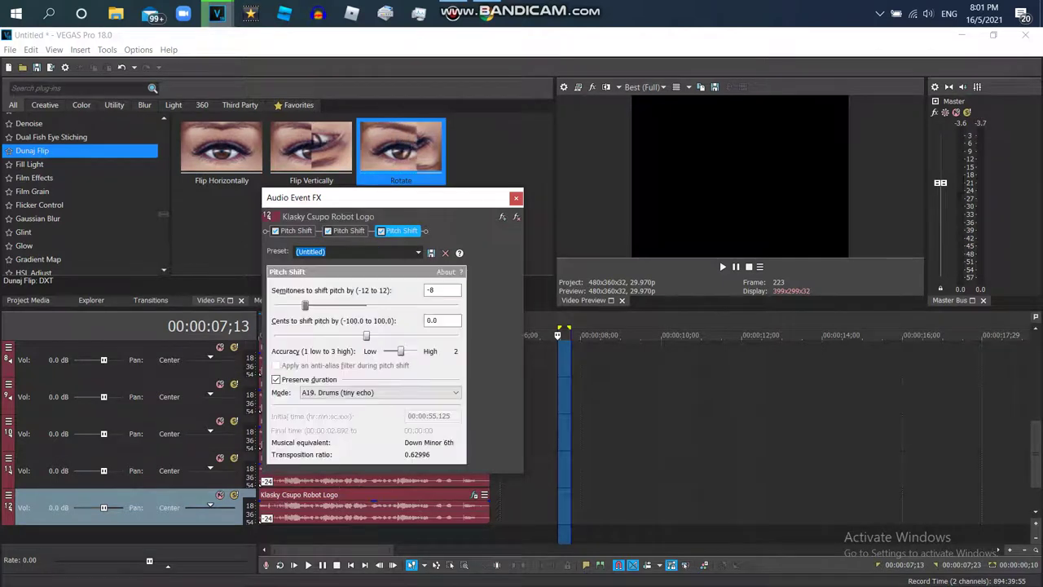
click(516, 198)
- Set the time selection to the full length of the Klasky Csupo Robot Logo events and play it back
double_click(374, 434)
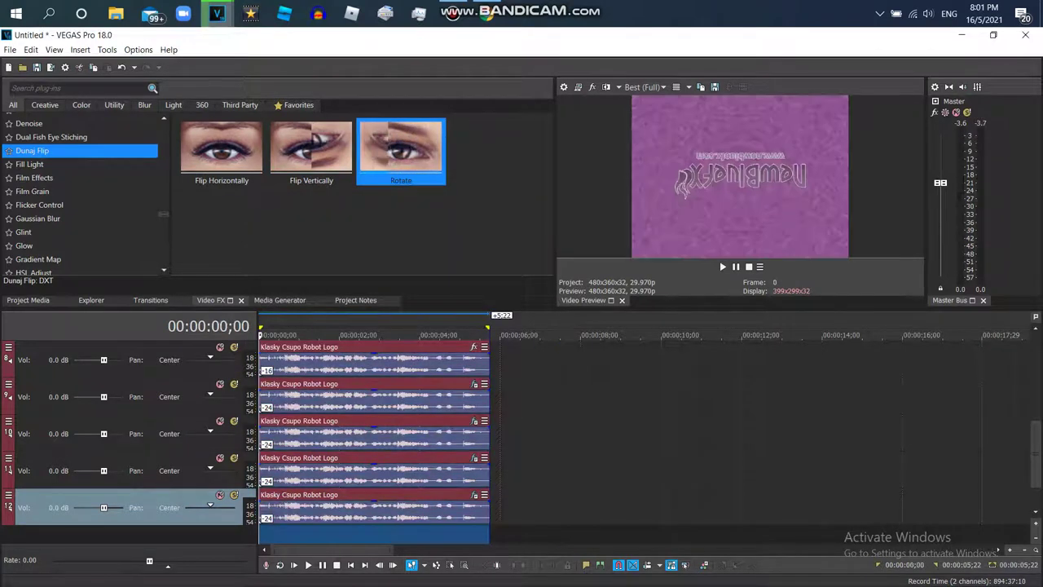
key(space)
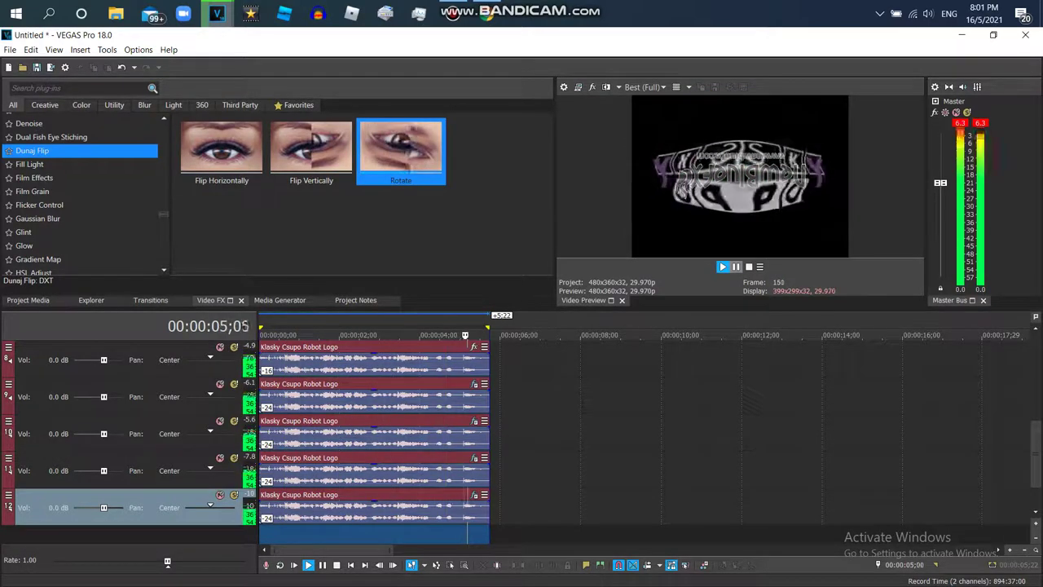
- Remove the Dunaj Flip effect from the track 1 video event's effect chain, with Pan/Crop back at the start of the chain
drag(1035, 454, 1036, 366)
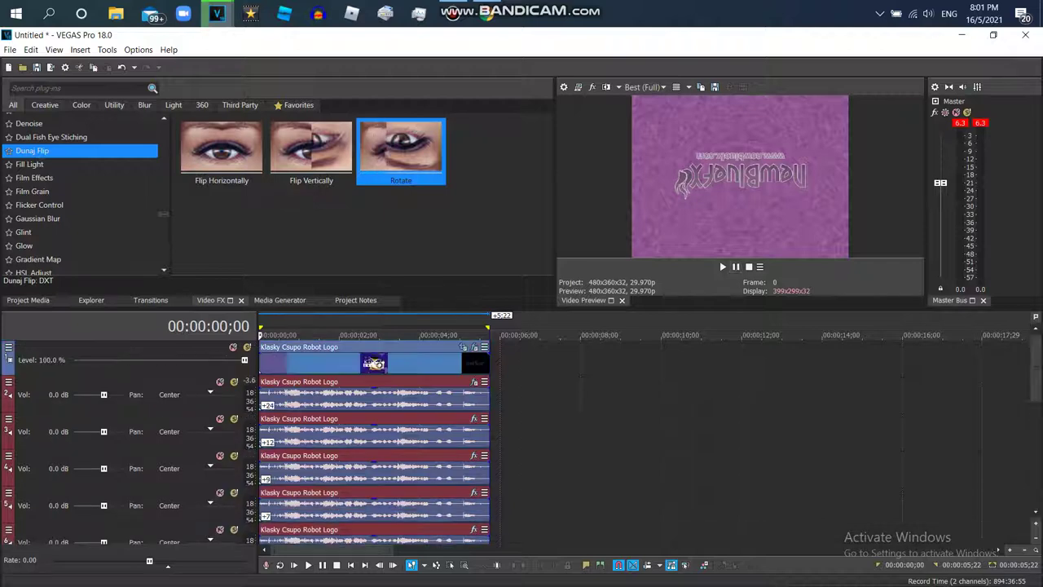
click(474, 347)
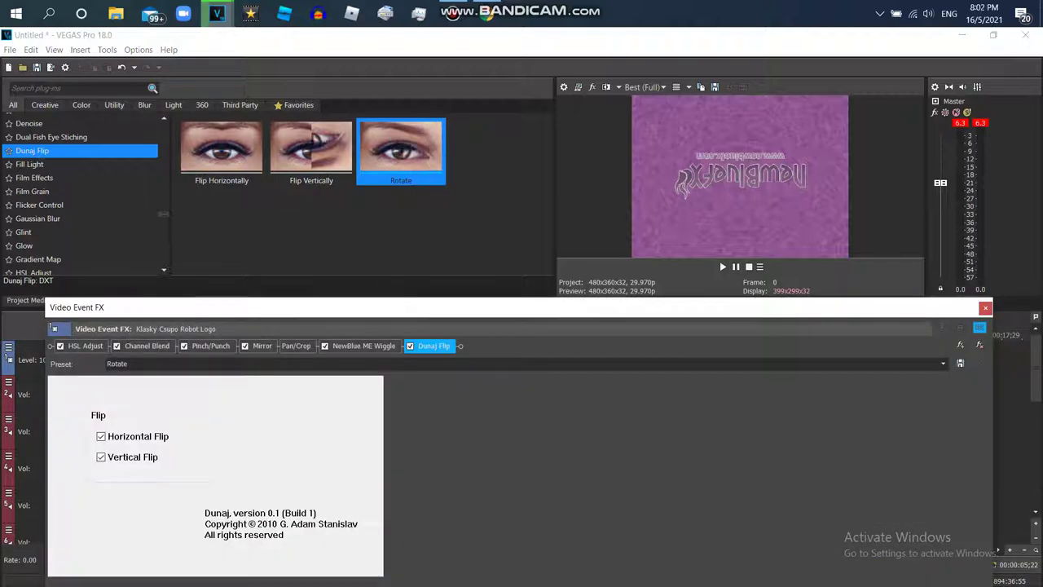
click(979, 344)
click(979, 345)
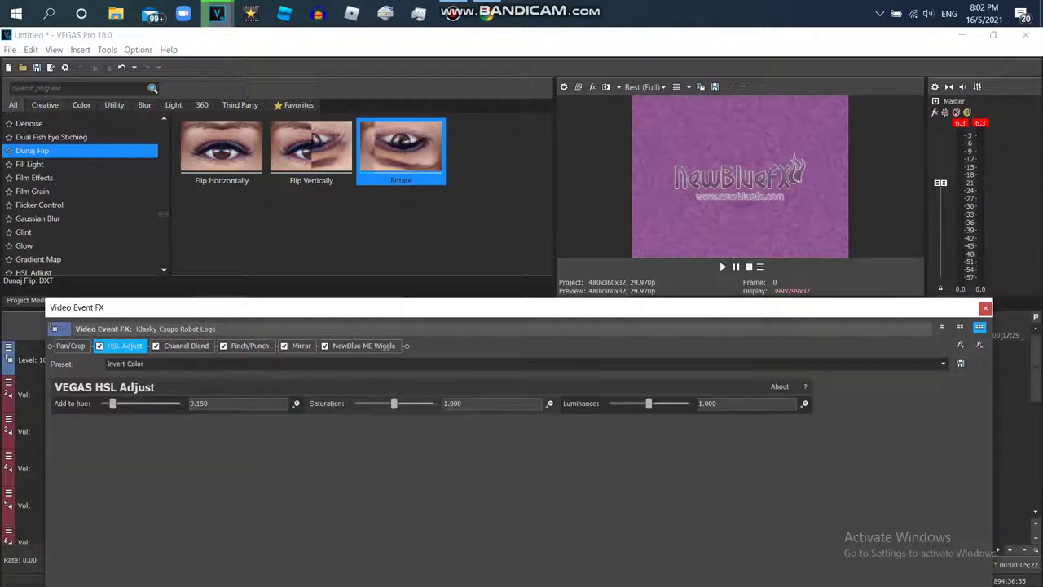
- Reset the video event's Pan/Crop to the Default preset and play back the result
click(70, 346)
right_click(670, 486)
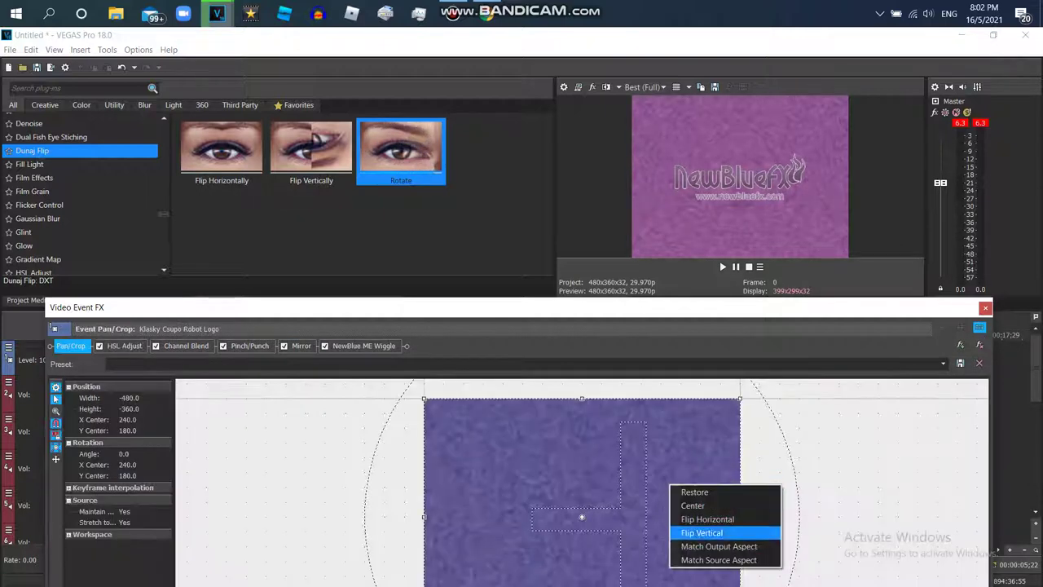
click(943, 364)
click(912, 376)
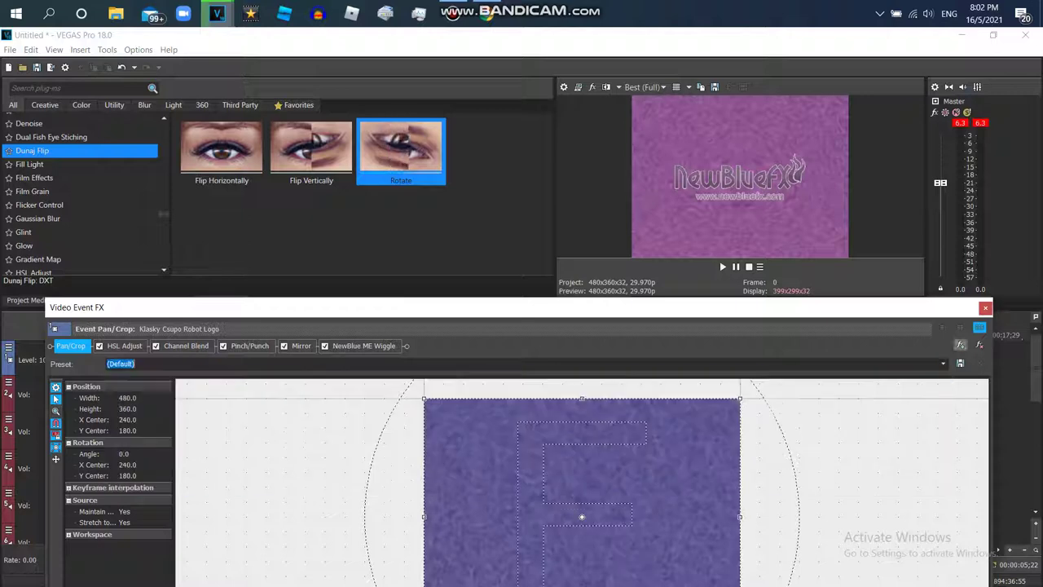
click(985, 308)
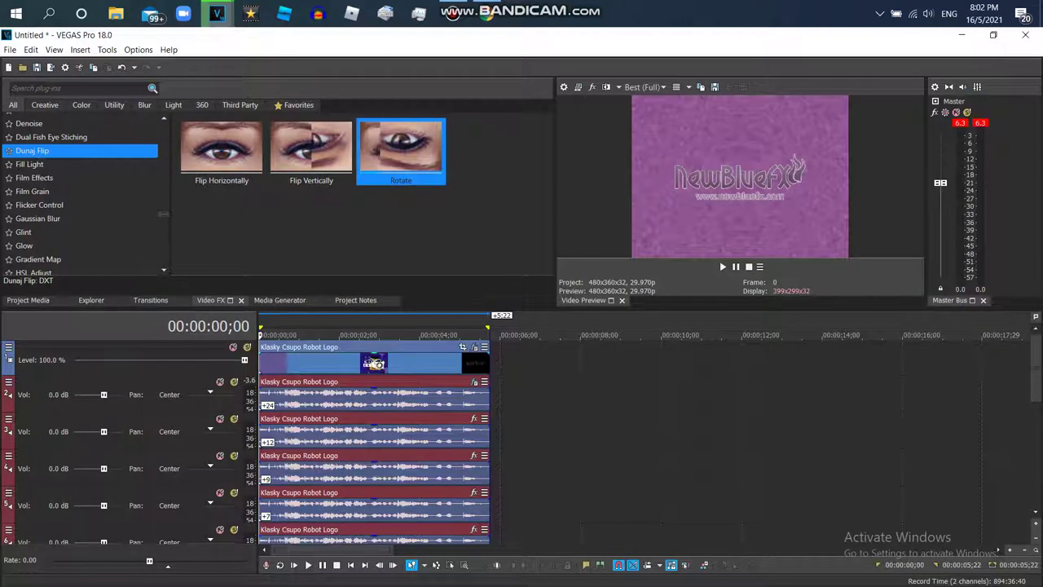
key(space)
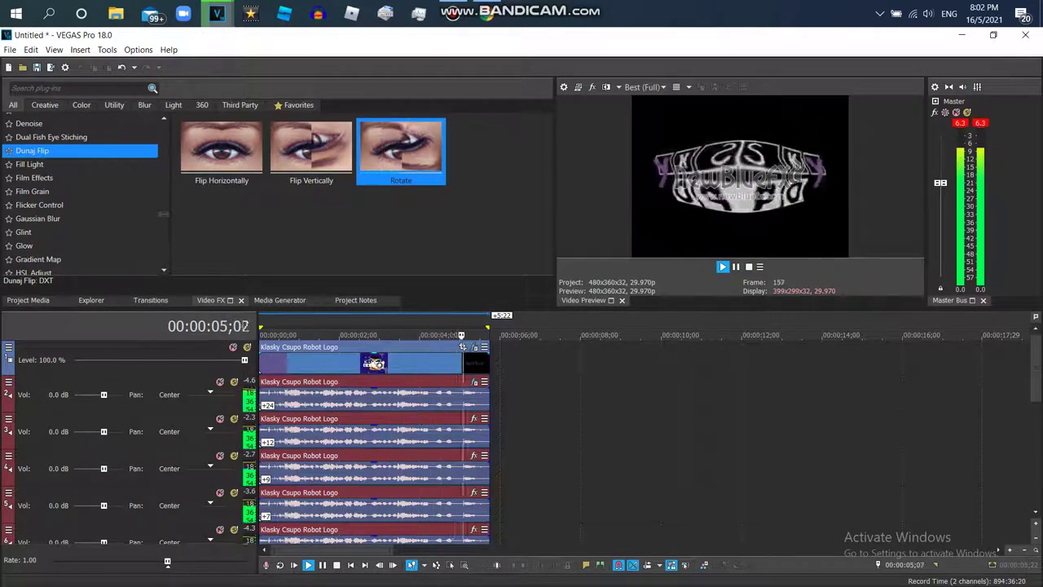
- Start the Render As command for the project and switch to the Bandicam window
click(10, 49)
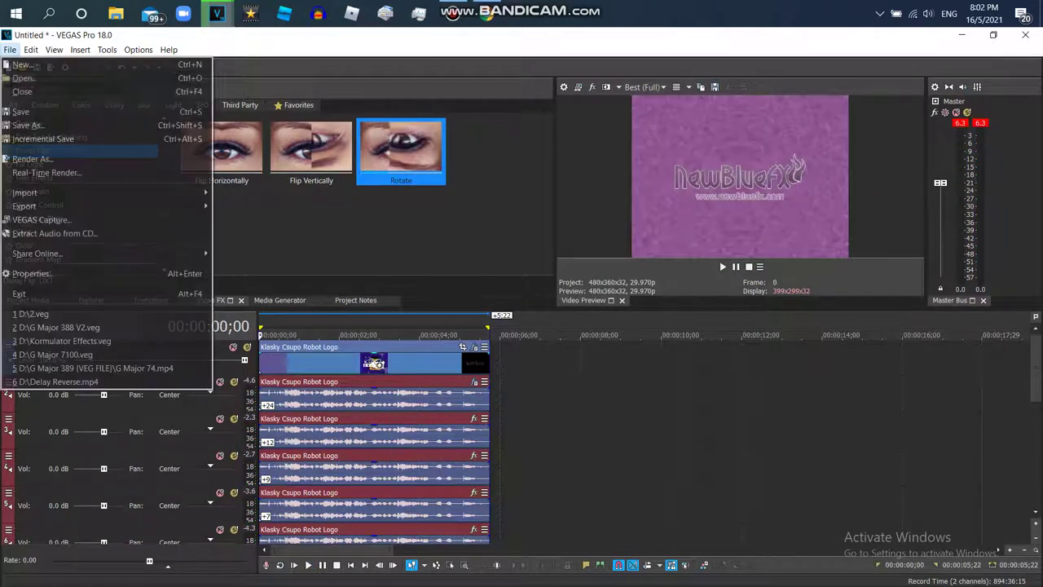
click(70, 159)
click(453, 14)
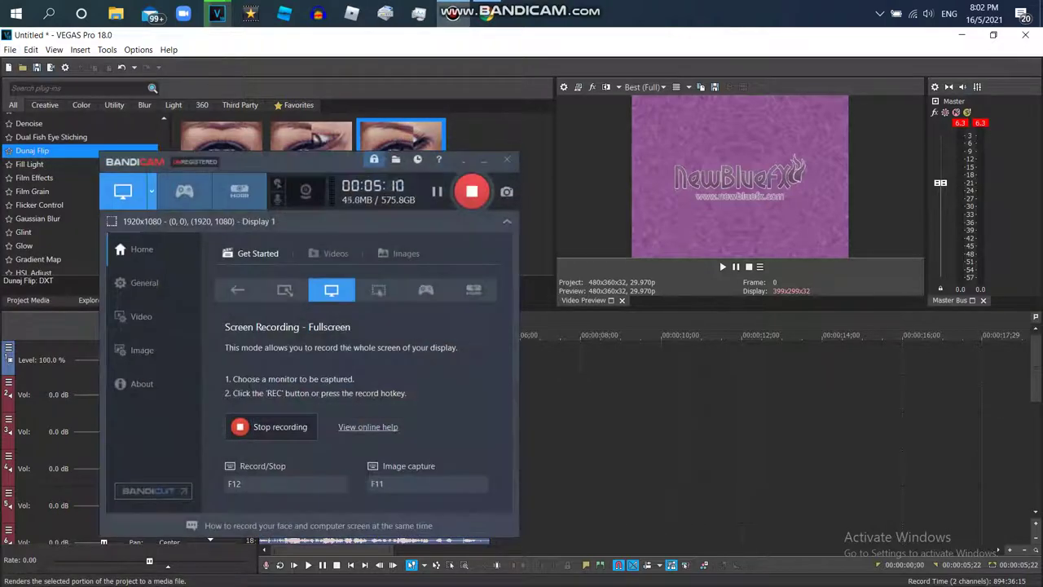